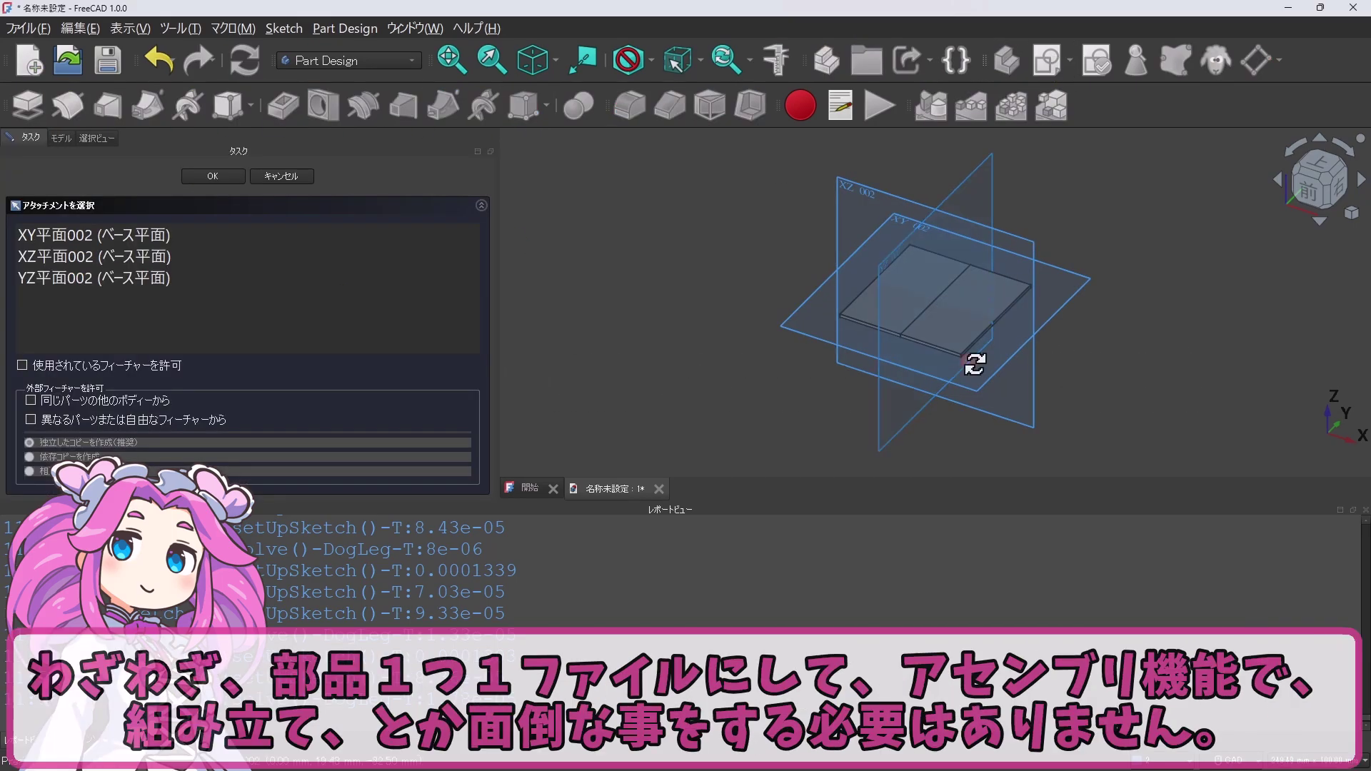
Create a sketch on the XZ plane of Body002 and pad it to form the hinge pin
{"action": "left_click", "coordinate": [867, 286]}
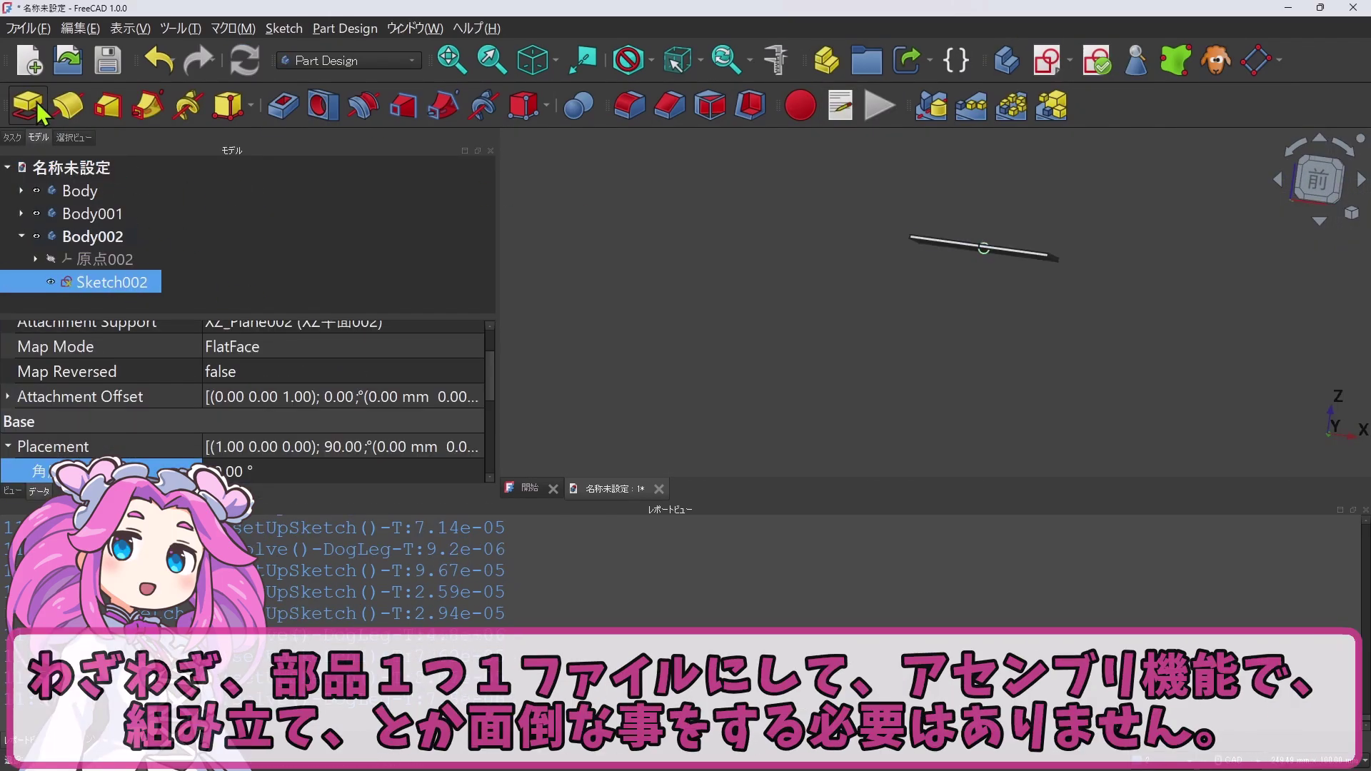
{"action": "left_click", "coordinate": [29, 106]}
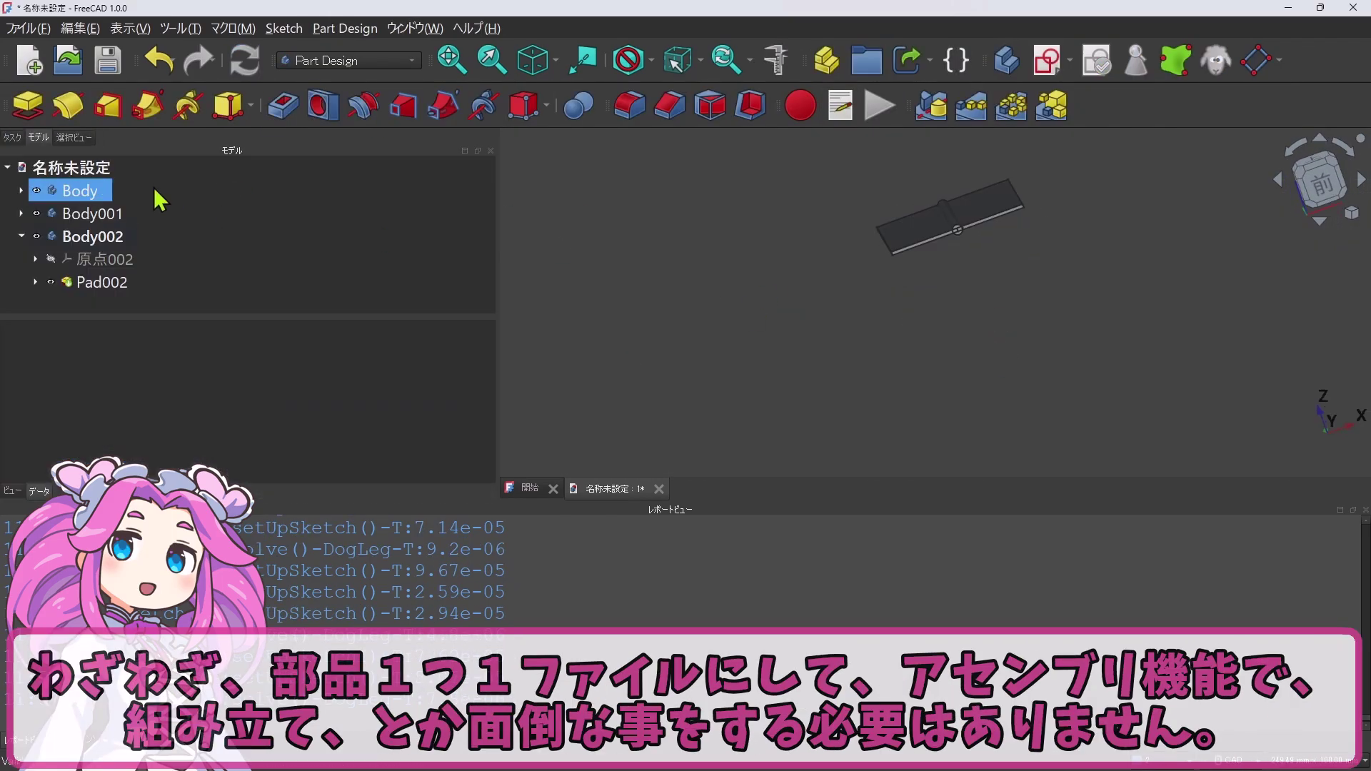
Group Body, Body001 and Body002 into one Part container
{"action": "left_click", "coordinate": [80, 191], "text": "shift"}
{"action": "left_click_drag", "start_coordinate": [81, 193], "coordinate": [77, 305]}
{"action": "left_click", "coordinate": [85, 237]}
Tilt the hinge leaf Body upward about the hinge pin using its Placement axis and angle
{"action": "scroll", "coordinate": [985, 285], "scroll_direction": "up", "scroll_amount": 3}
{"action": "middle_click_drag", "start_coordinate": [1000, 285], "coordinate": [1214, 357]}
{"action": "scroll", "coordinate": [171, 250], "scroll_direction": "down", "scroll_amount": 1}
{"action": "left_click", "coordinate": [94, 283]}
{"action": "left_click", "coordinate": [286, 434]}
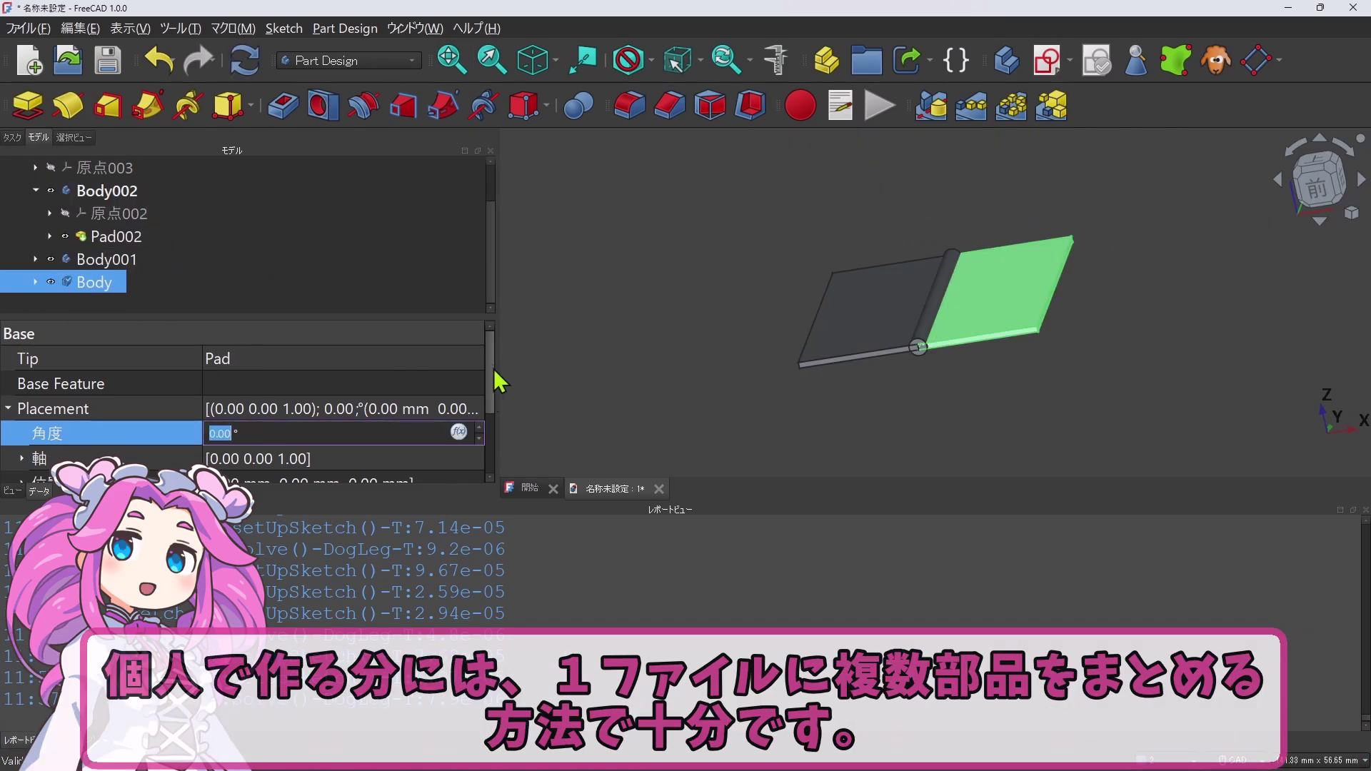
{"action": "left_click", "coordinate": [22, 422]}
{"action": "scroll", "coordinate": [276, 362], "scroll_direction": "down", "scroll_amount": 2}
{"action": "scroll", "coordinate": [275, 362], "scroll_direction": "up", "scroll_amount": 1}
{"action": "left_click", "coordinate": [264, 392]}
{"action": "left_click", "coordinate": [260, 419]}
Set Body001's Placement rotation axis to Y = 1 and its angle to 20°
{"action": "left_click", "coordinate": [107, 260]}
{"action": "left_click", "coordinate": [263, 447]}
{"action": "type", "text": "1"}
{"action": "left_click", "coordinate": [287, 283]}
{"action": "left_click", "coordinate": [107, 214]}
{"action": "left_click", "coordinate": [263, 448]}
{"action": "left_click", "coordinate": [112, 217]}
{"action": "left_click", "coordinate": [275, 373]}
{"action": "type", "text": "20"}
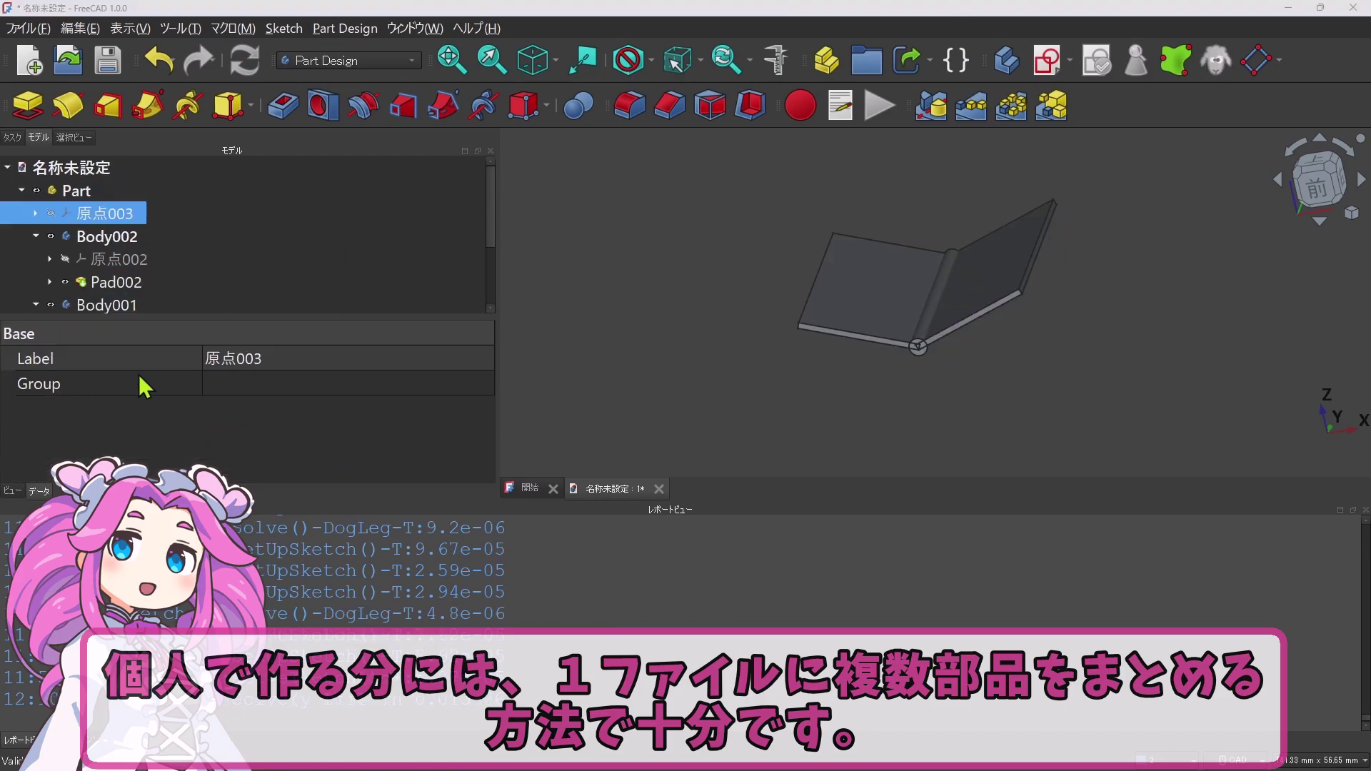
Swing the whole Part by raising its Placement angle to 21° and bringing it back to 0°
{"action": "left_click", "coordinate": [100, 191]}
{"action": "left_click", "coordinate": [261, 371]}
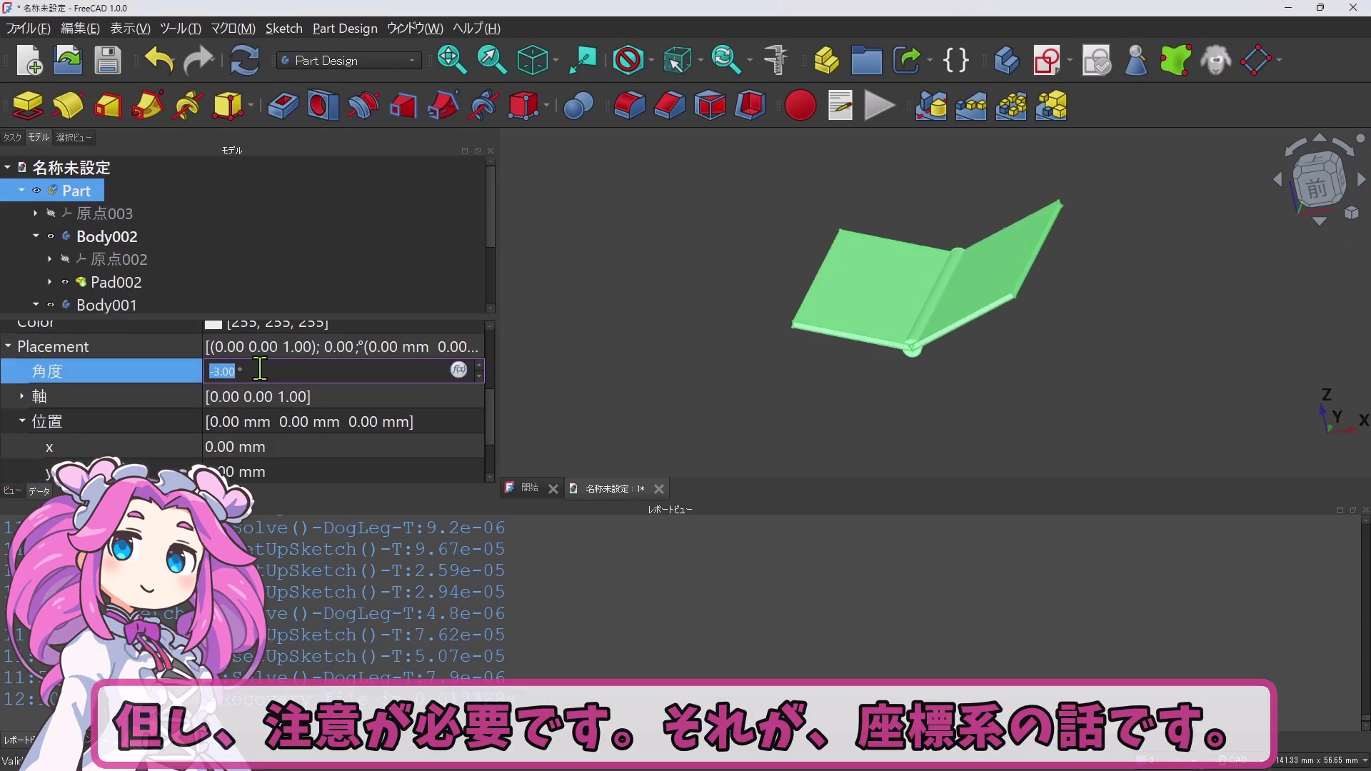
{"action": "scroll", "coordinate": [262, 366], "scroll_direction": "up", "scroll_amount": 20}
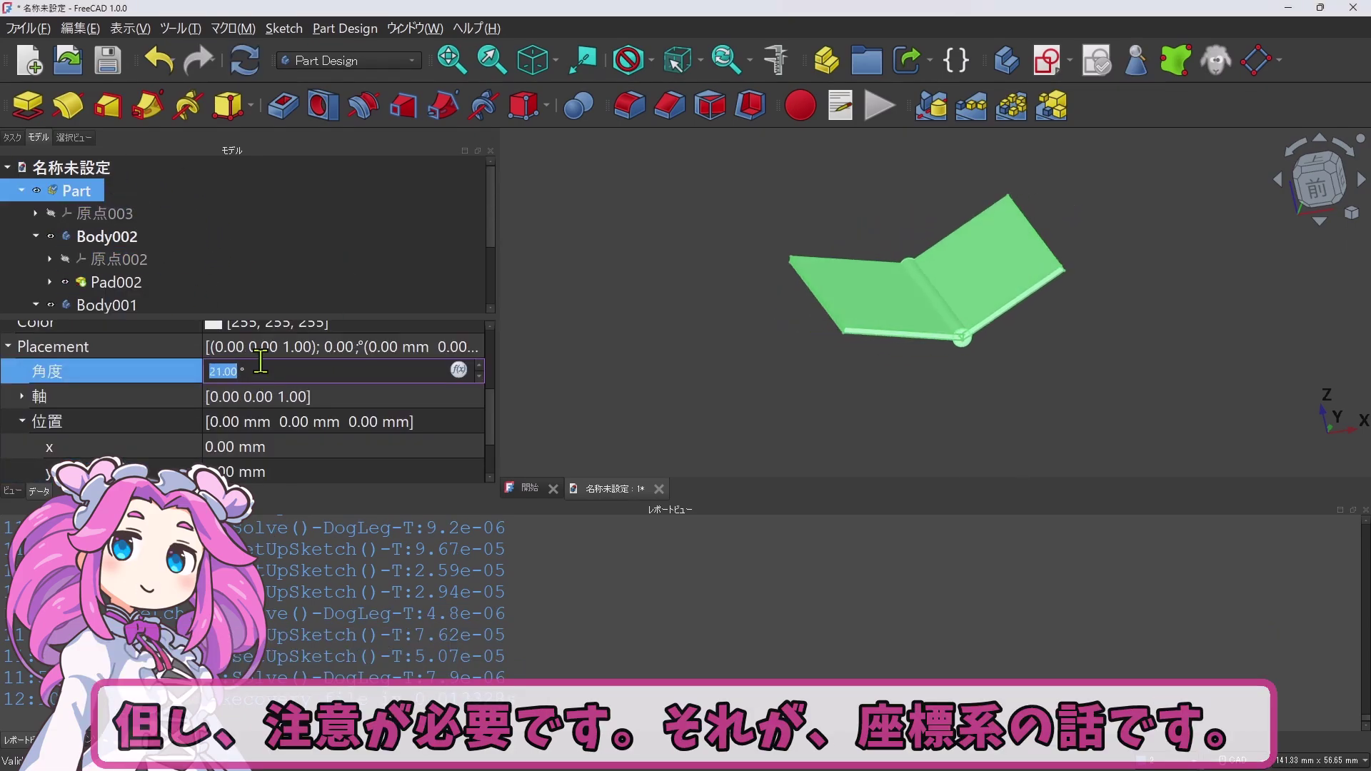
{"action": "scroll", "coordinate": [262, 366], "scroll_direction": "down", "scroll_amount": 20}
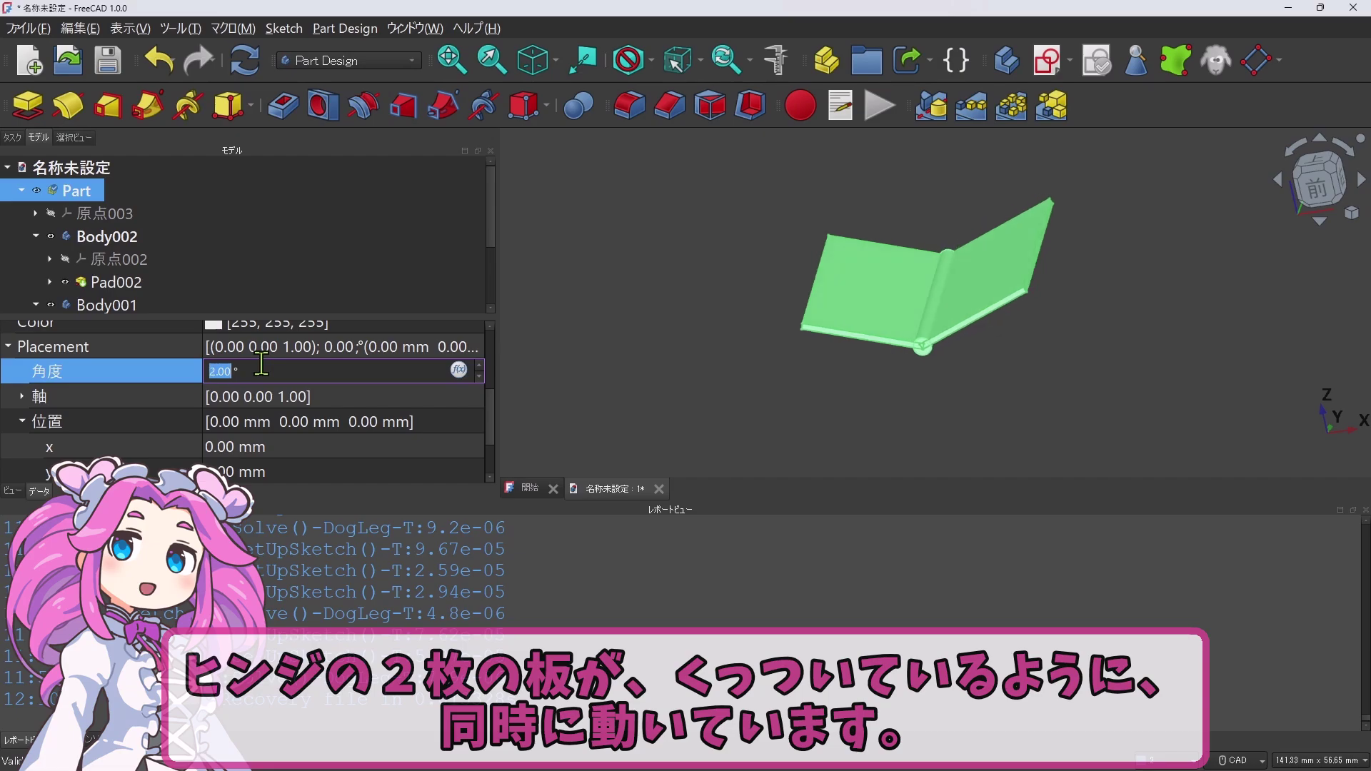
Shift the Part along x, y and z through its Placement position and return each to 0 mm
{"action": "left_click", "coordinate": [268, 448]}
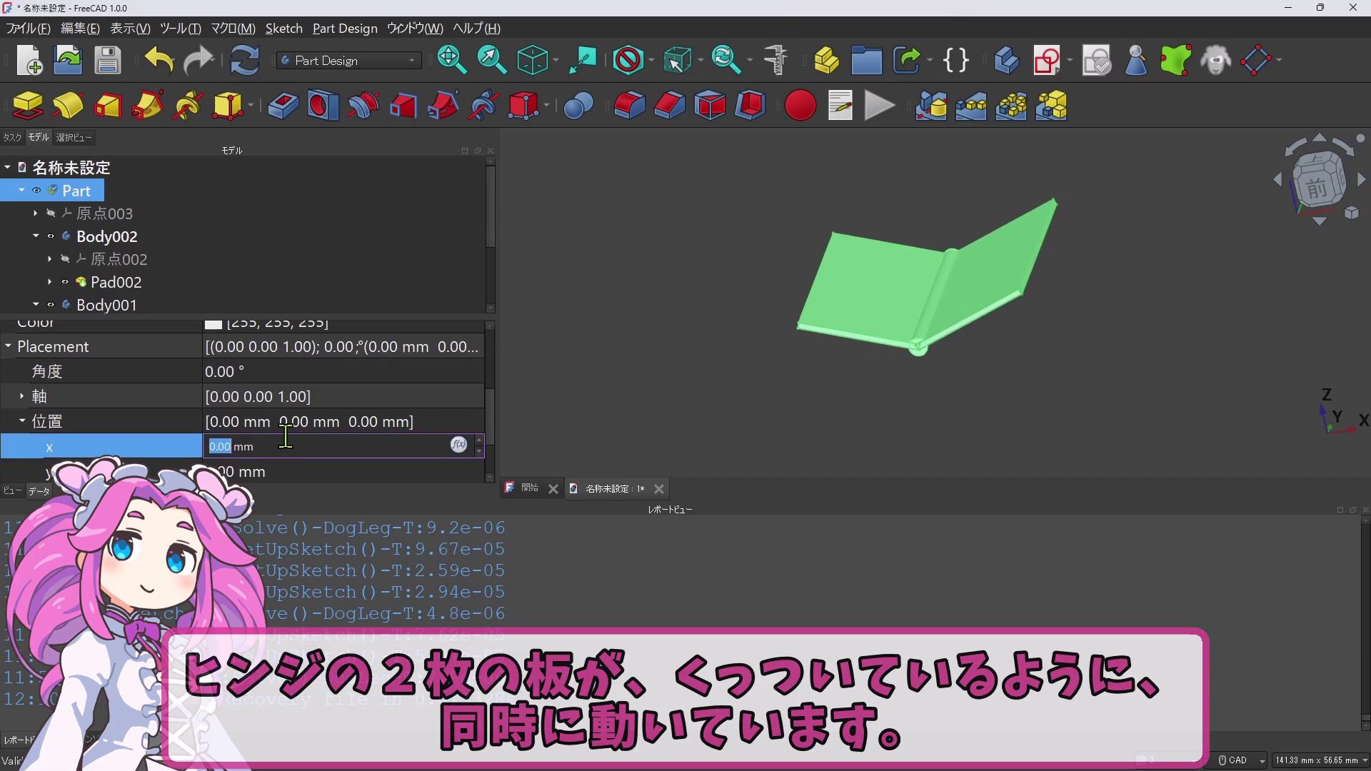
{"action": "scroll", "coordinate": [492, 447], "scroll_direction": "down", "scroll_amount": 1}
{"action": "left_click_drag", "start_coordinate": [488, 435], "coordinate": [489, 445]}
{"action": "left_click", "coordinate": [331, 396]}
{"action": "scroll", "coordinate": [331, 395], "scroll_direction": "up", "scroll_amount": 3}
{"action": "scroll", "coordinate": [330, 396], "scroll_direction": "down", "scroll_amount": 7}
{"action": "scroll", "coordinate": [330, 396], "scroll_direction": "up", "scroll_amount": 4}
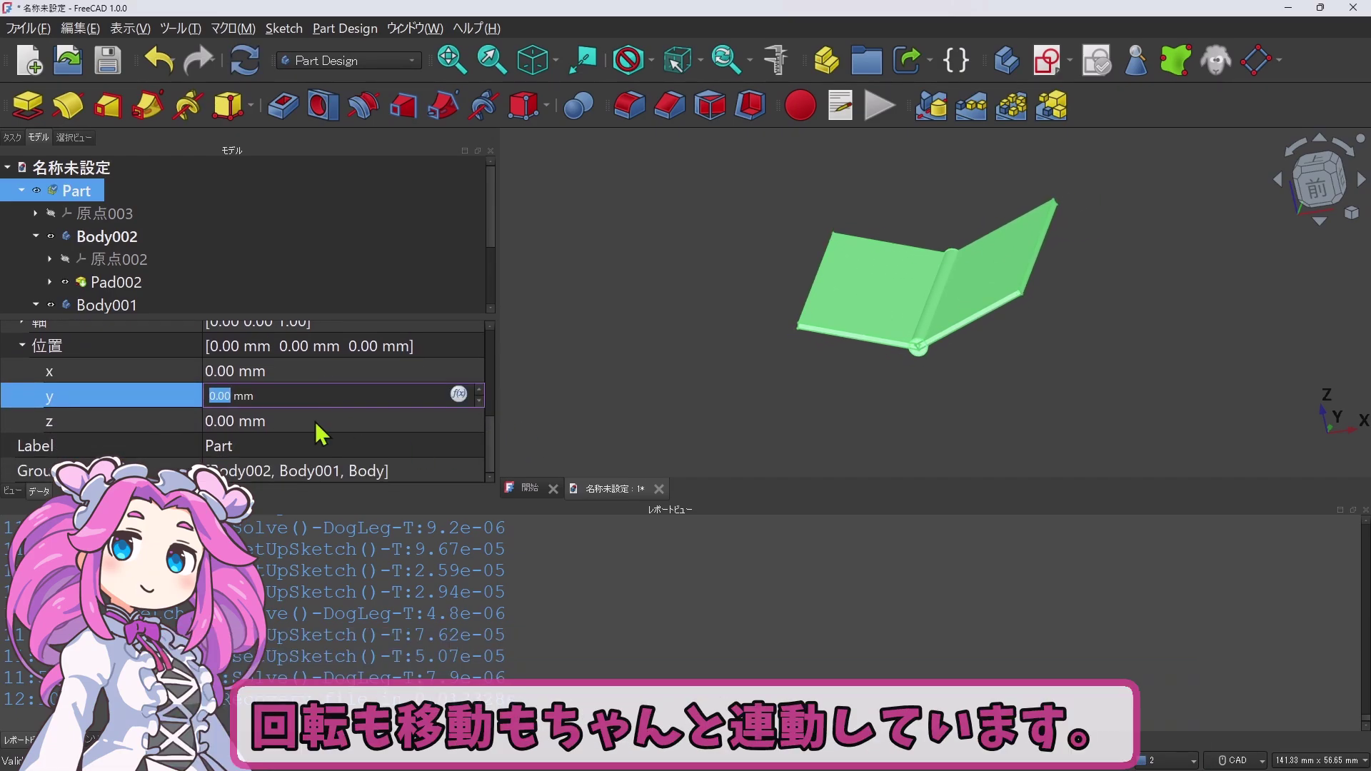
{"action": "left_click", "coordinate": [315, 419]}
{"action": "scroll", "coordinate": [315, 418], "scroll_direction": "up", "scroll_amount": 2}
Open and close the hinge leaf Body001 alone by varying its Placement angle to 14°
{"action": "left_click", "coordinate": [316, 236]}
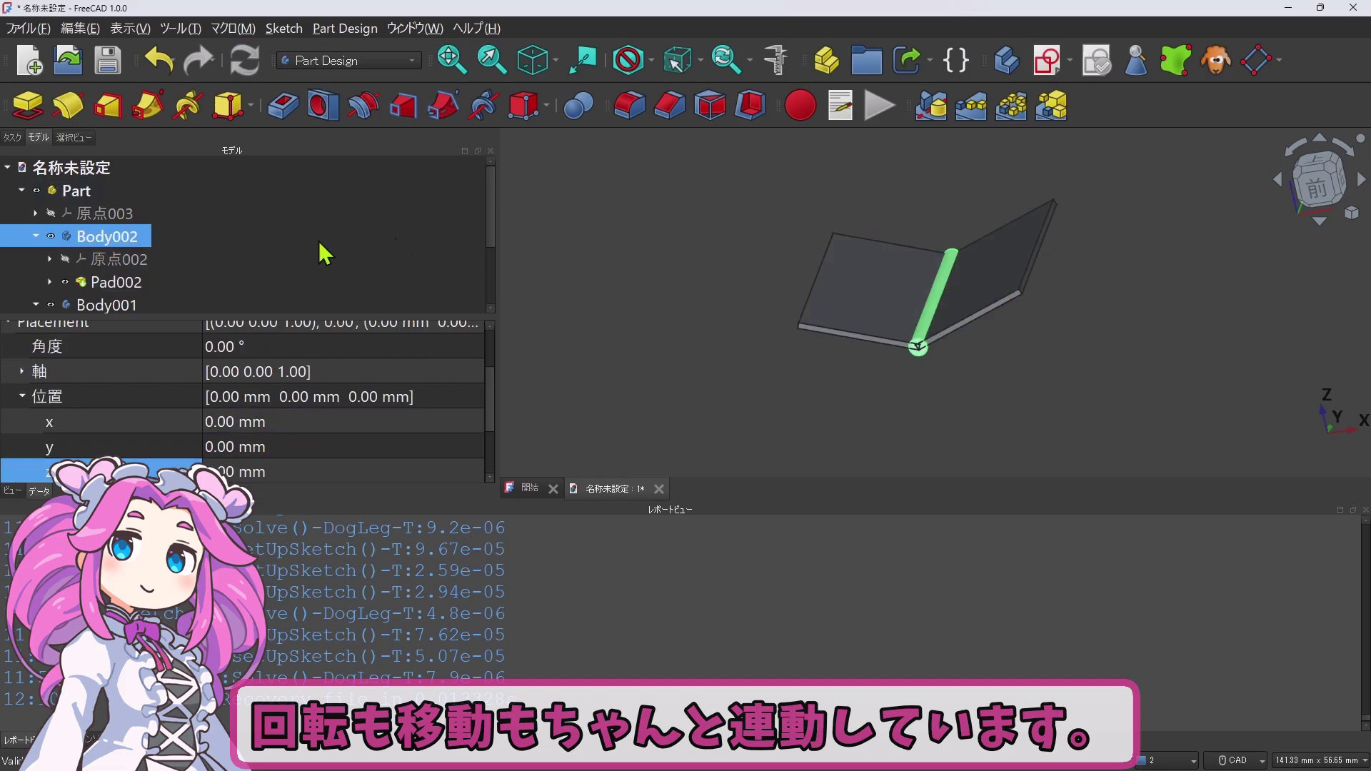
{"action": "scroll", "coordinate": [492, 208], "scroll_direction": "down", "scroll_amount": 1}
{"action": "left_click", "coordinate": [107, 260]}
{"action": "left_click", "coordinate": [291, 346]}
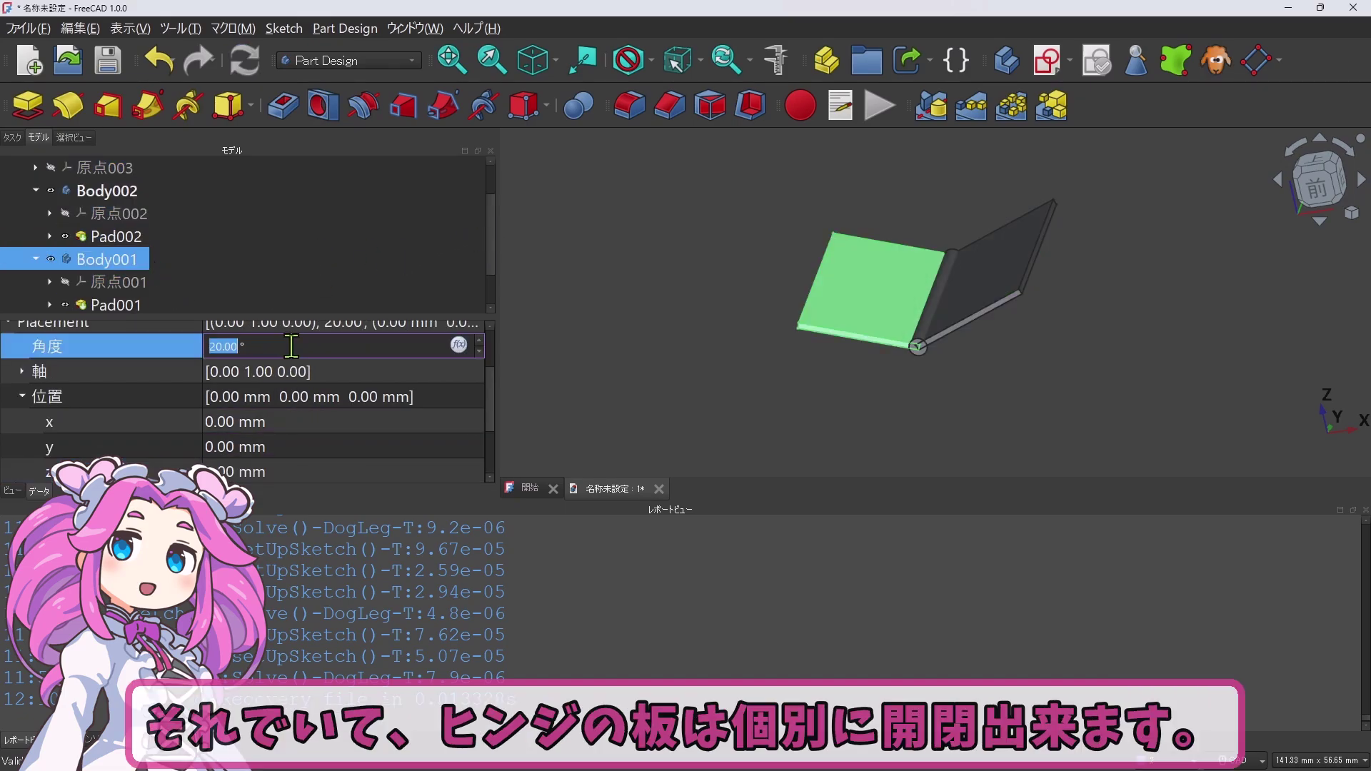
{"action": "scroll", "coordinate": [291, 346], "scroll_direction": "up", "scroll_amount": 20}
{"action": "scroll", "coordinate": [247, 345], "scroll_direction": "down", "scroll_amount": 15}
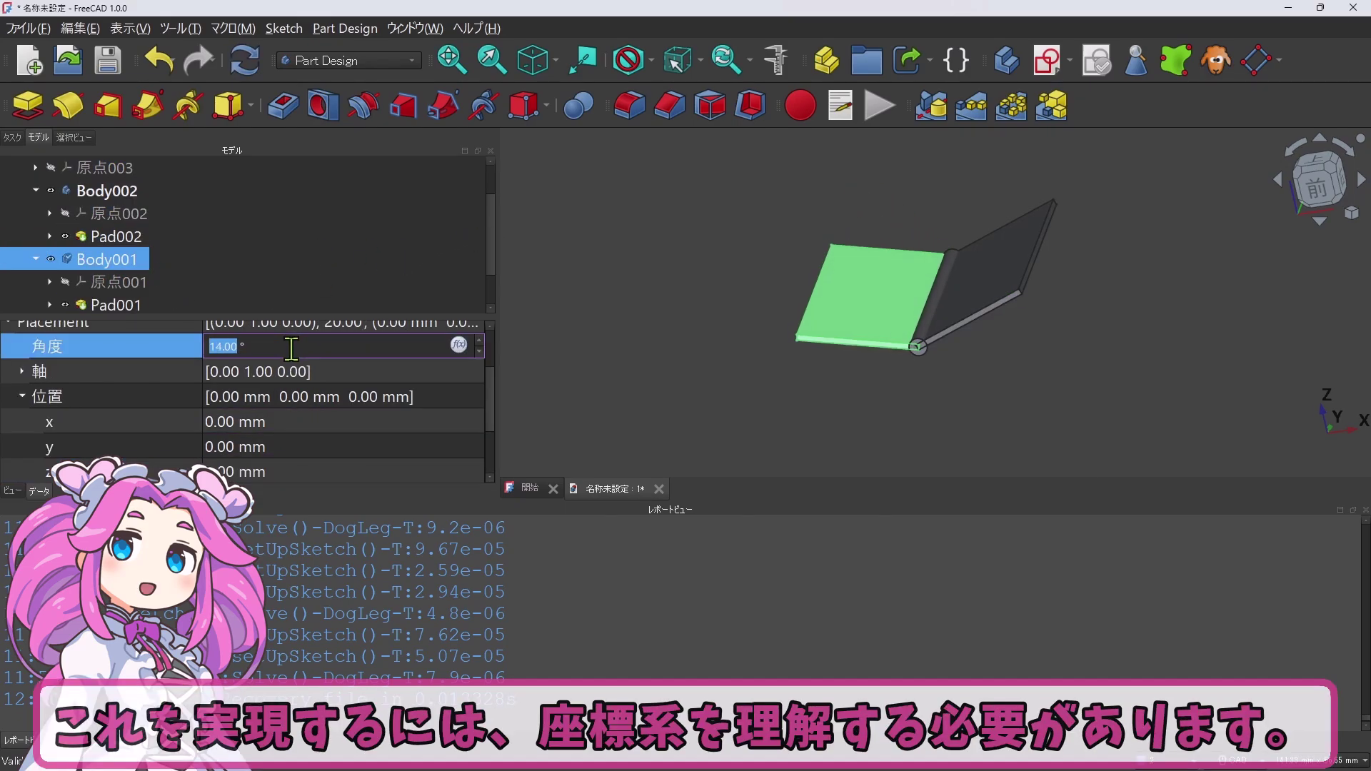
Open and close the opposite hinge leaf, Body, by varying its Placement angle
{"action": "left_click", "coordinate": [228, 304]}
{"action": "left_click", "coordinate": [222, 303]}
{"action": "scroll", "coordinate": [290, 392], "scroll_direction": "down", "scroll_amount": 20}
{"action": "scroll", "coordinate": [290, 389], "scroll_direction": "up", "scroll_amount": 20}
{"action": "scroll", "coordinate": [289, 387], "scroll_direction": "down", "scroll_amount": 19}
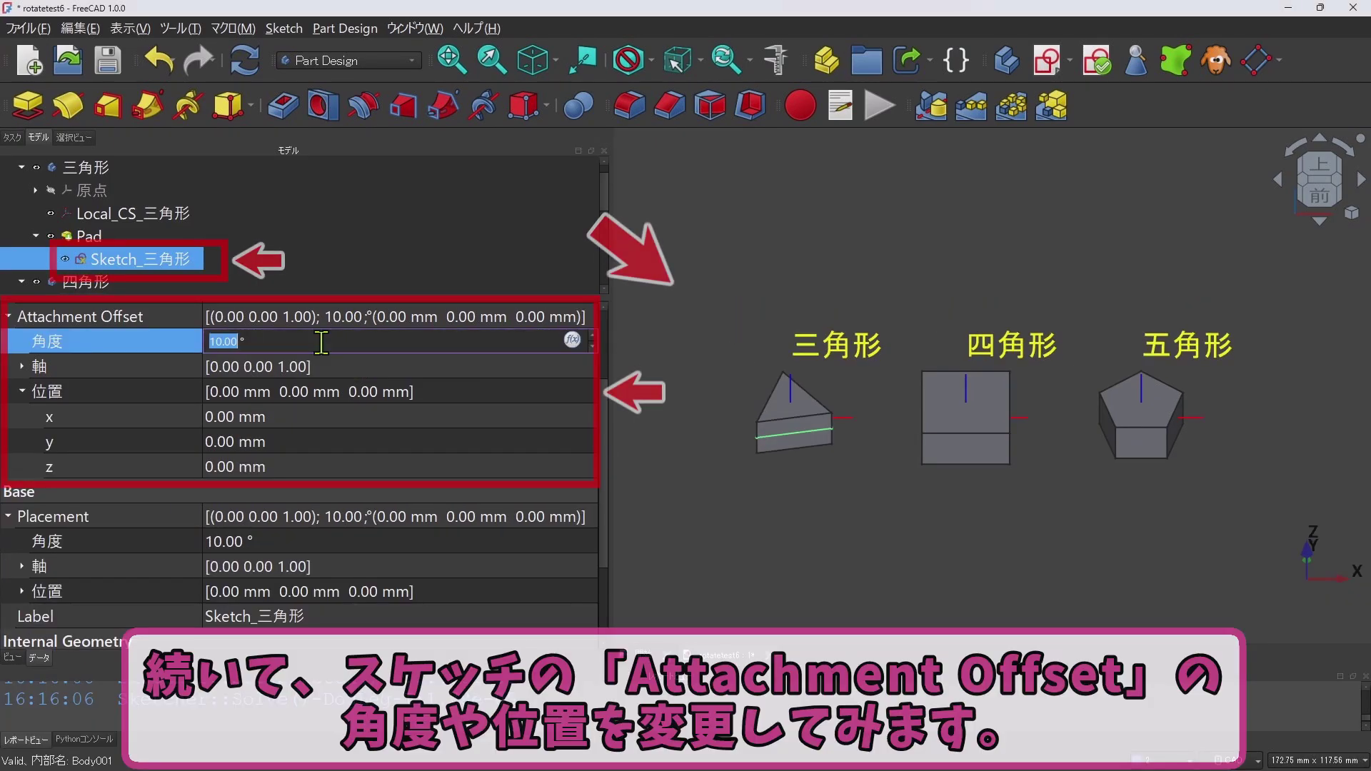
Set the Attachment Offset angle of Sketch_三角形 to 60°, followed by 80°
{"action": "type", "text": "60"}
{"action": "key", "text": "Return"}
{"action": "left_click", "coordinate": [321, 344]}
{"action": "type", "text": "80"}
{"action": "key", "text": "Return"}
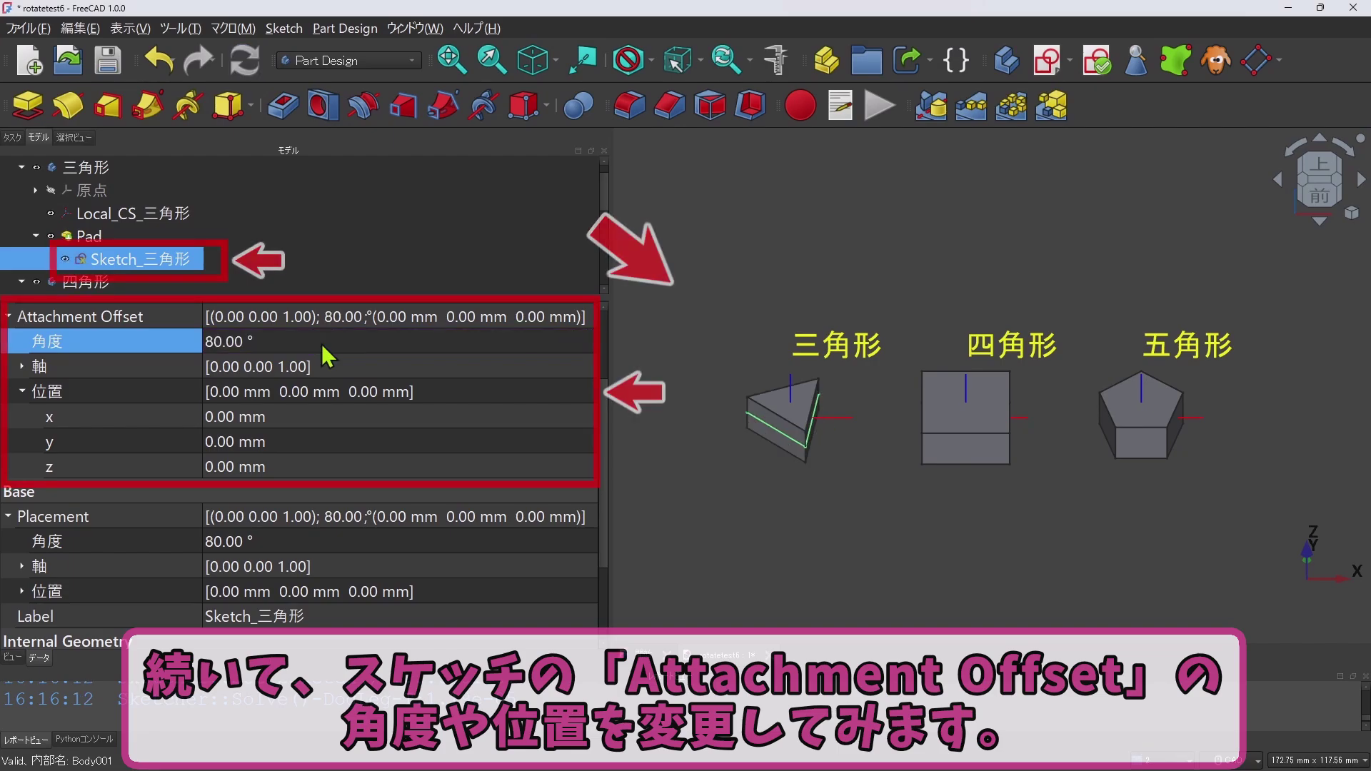
Set the Attachment Offset position of Sketch_三角形 to x 10 mm and y 20 mm
{"action": "left_click", "coordinate": [307, 416]}
{"action": "type", "text": "10"}
{"action": "key", "text": "Return"}
{"action": "left_click", "coordinate": [284, 437]}
{"action": "type", "text": "2"}
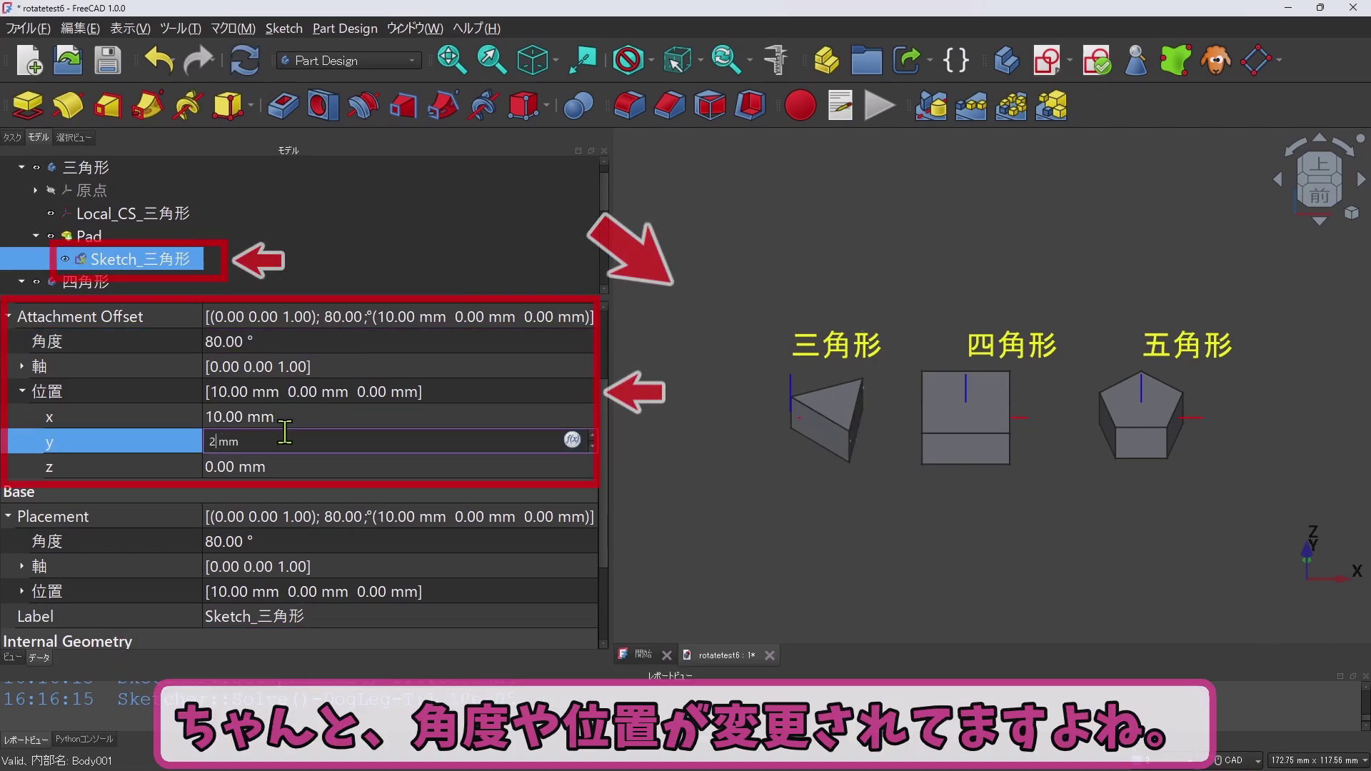
{"action": "type", "text": "0"}
{"action": "key", "text": "Return"}
Change the Attachment Offset x of Sketch_三角形 to -20 mm, followed by 0 mm
{"action": "left_click", "coordinate": [309, 417]}
{"action": "type", "text": "-2"}
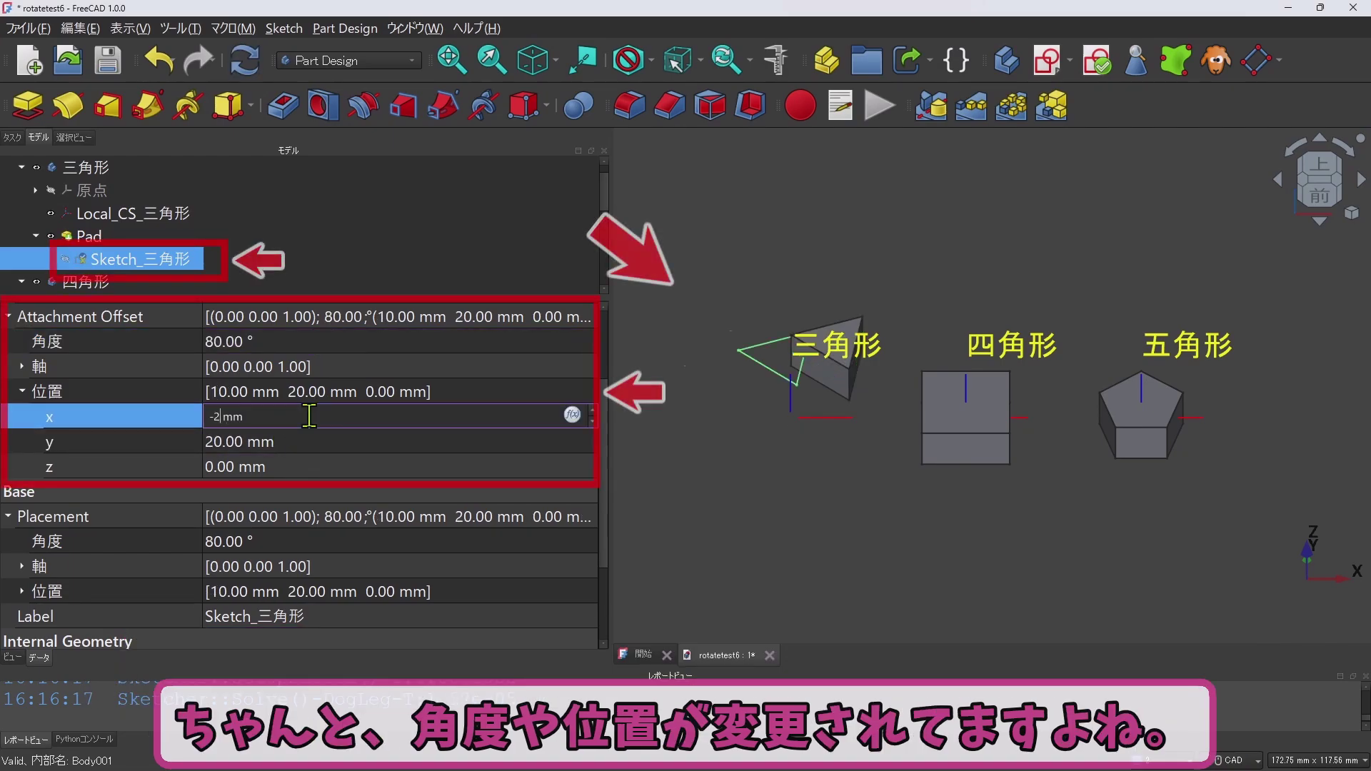
{"action": "type", "text": "0"}
{"action": "key", "text": "Return"}
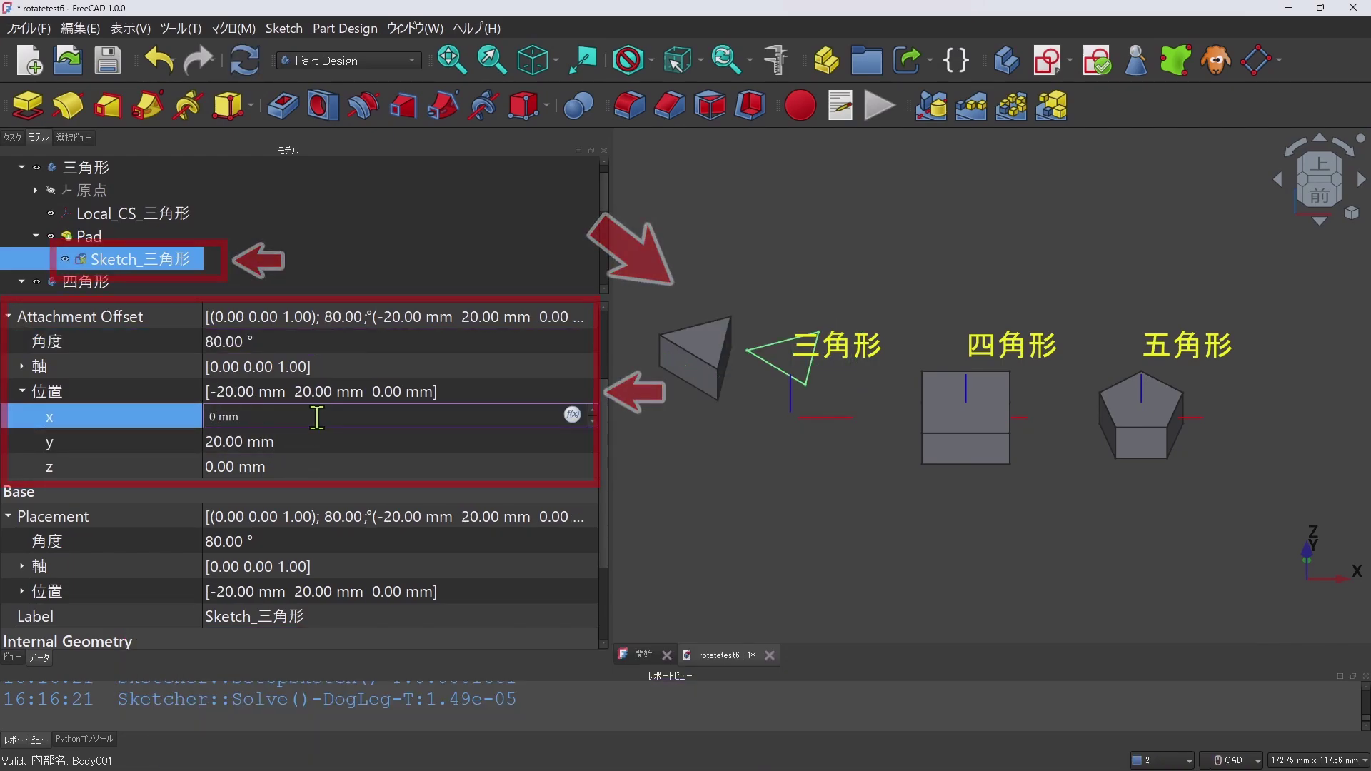
{"action": "key", "text": "Return"}
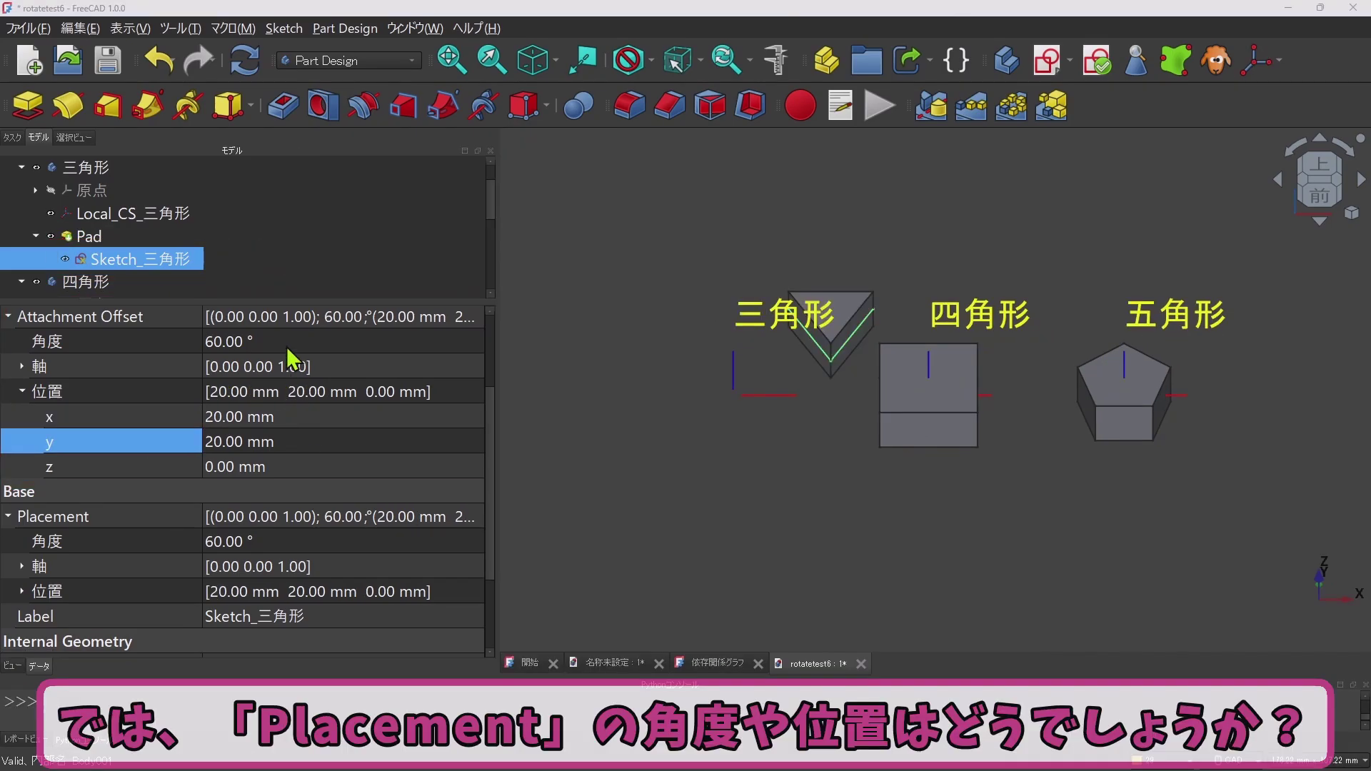
Reset the Attachment Offset of Sketch_三角形 to angle 0°, x 0 mm and y 0 mm
{"action": "left_click", "coordinate": [286, 341]}
{"action": "type", "text": "0"}
{"action": "key", "text": "Return"}
{"action": "left_click", "coordinate": [304, 416]}
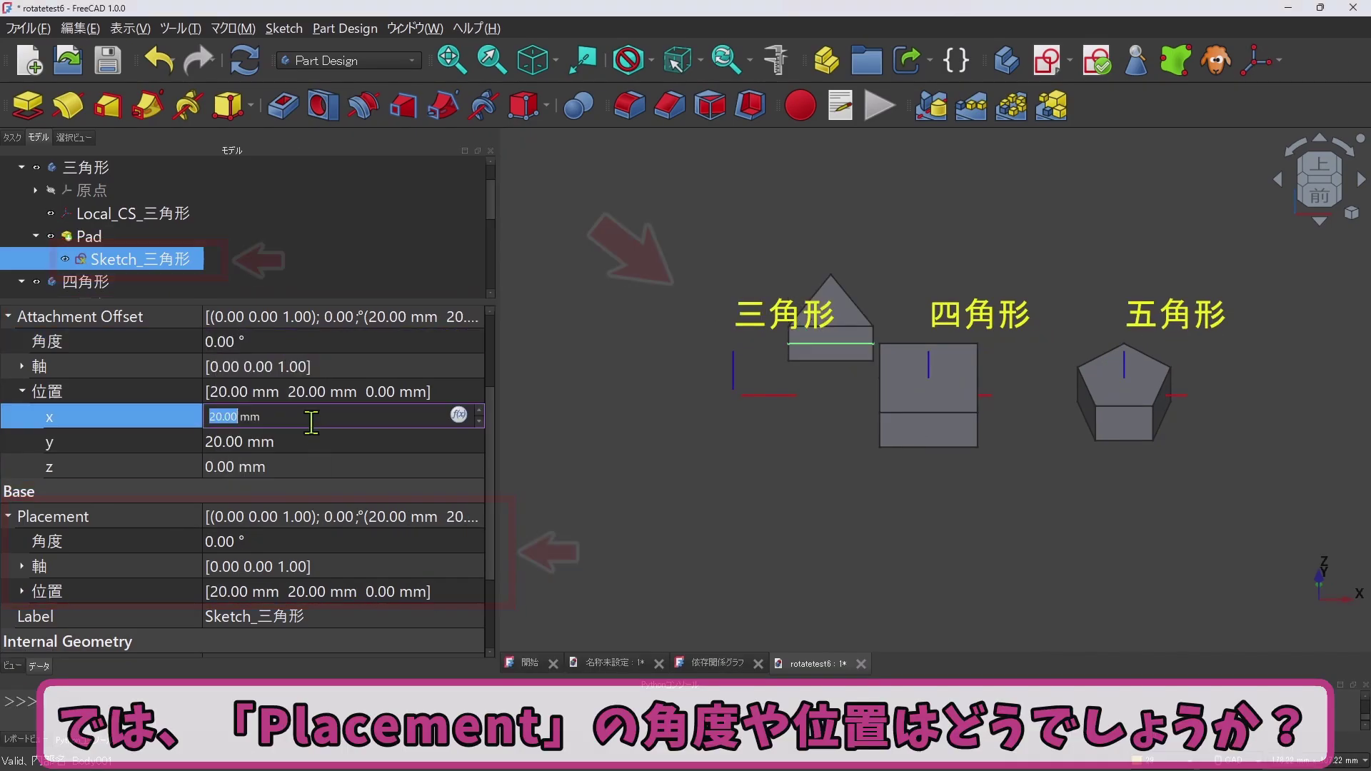
{"action": "type", "text": "0"}
{"action": "key", "text": "Return"}
{"action": "left_click", "coordinate": [305, 443]}
{"action": "type", "text": "0"}
{"action": "key", "text": "Return"}
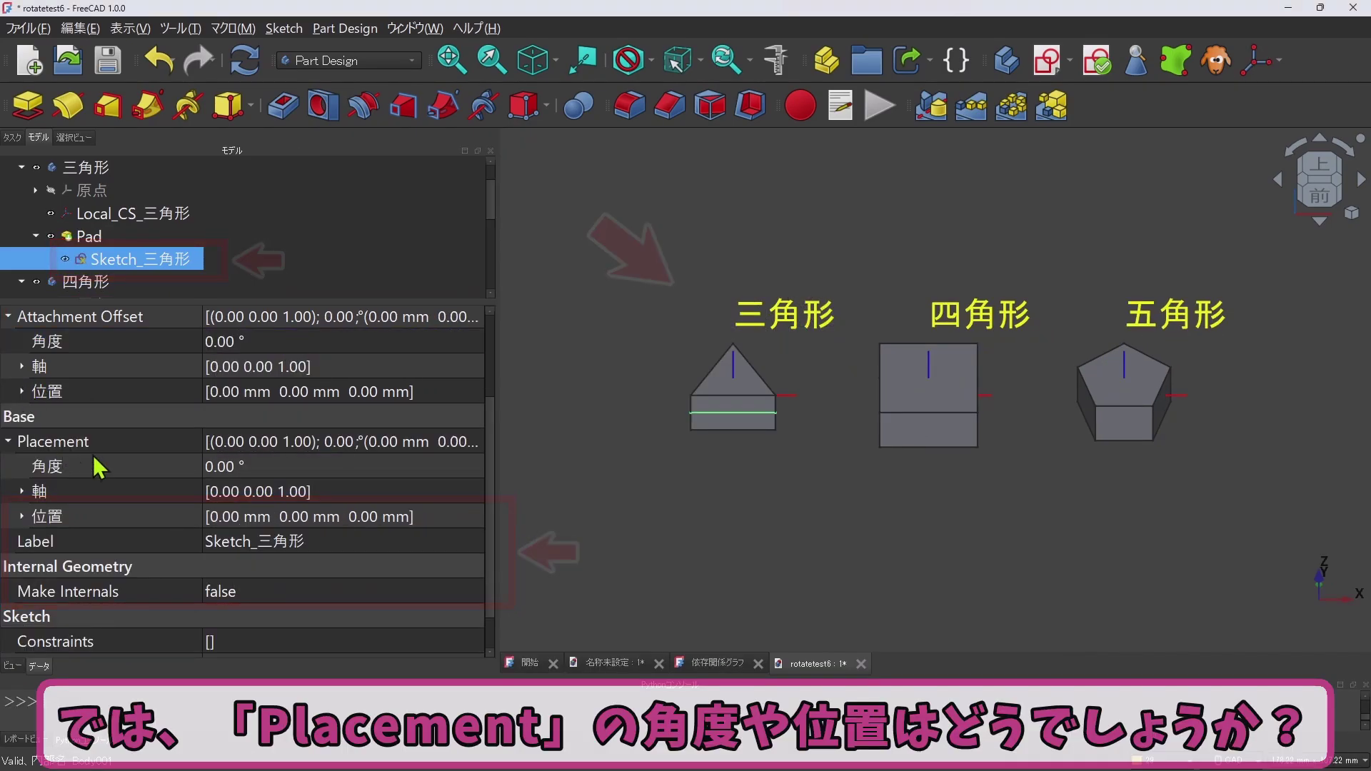
Try to edit the Placement angle, axis and x, y, z position of Sketch_三角形
{"action": "left_click", "coordinate": [289, 466]}
{"action": "key", "text": "0"}
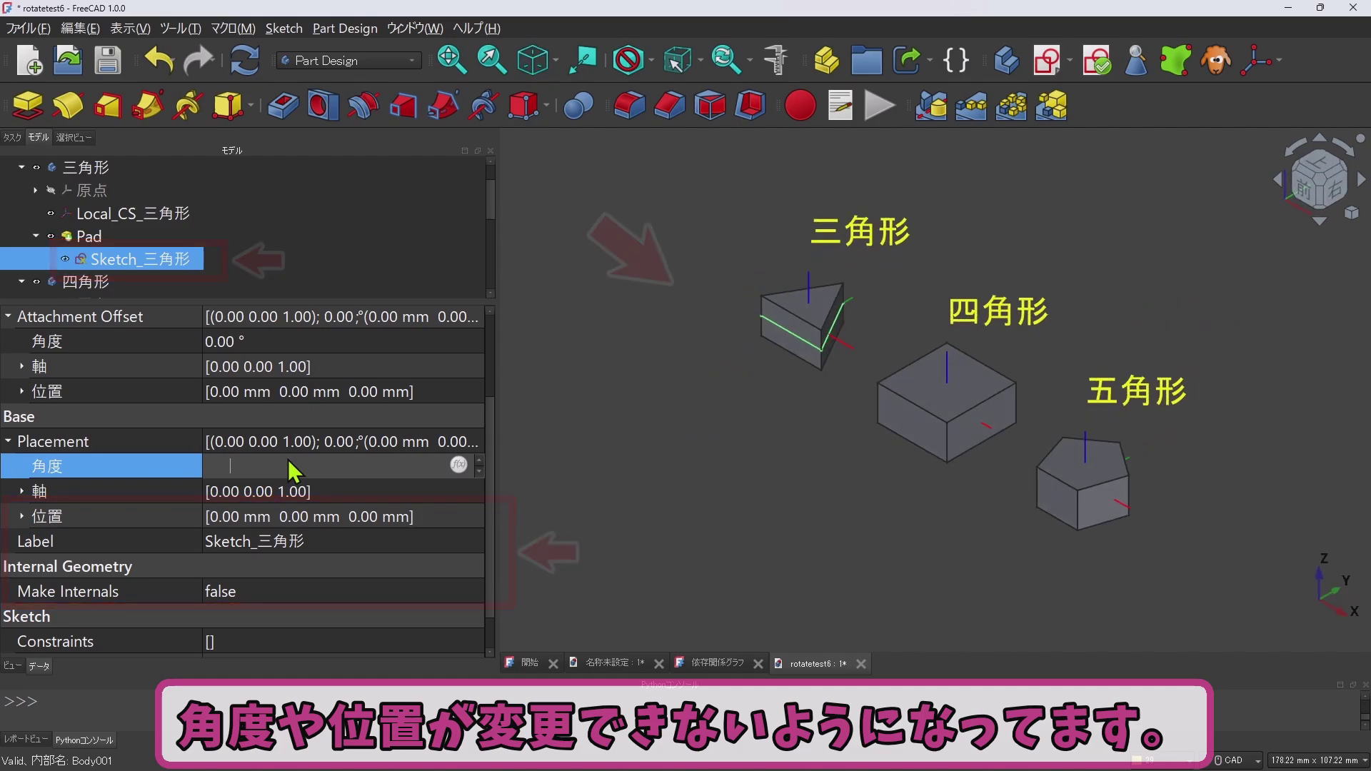
{"action": "left_click", "coordinate": [349, 493]}
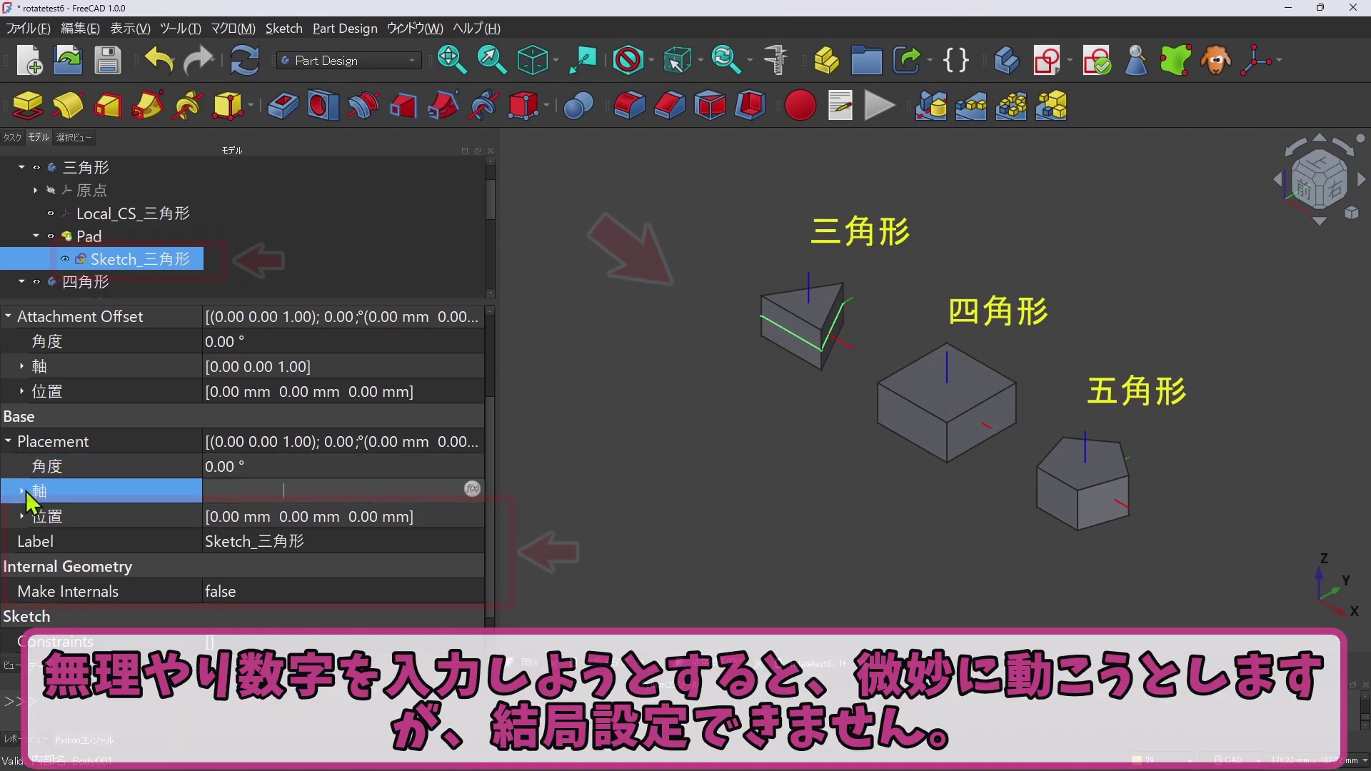
{"action": "left_click", "coordinate": [22, 516]}
{"action": "left_click", "coordinate": [291, 543]}
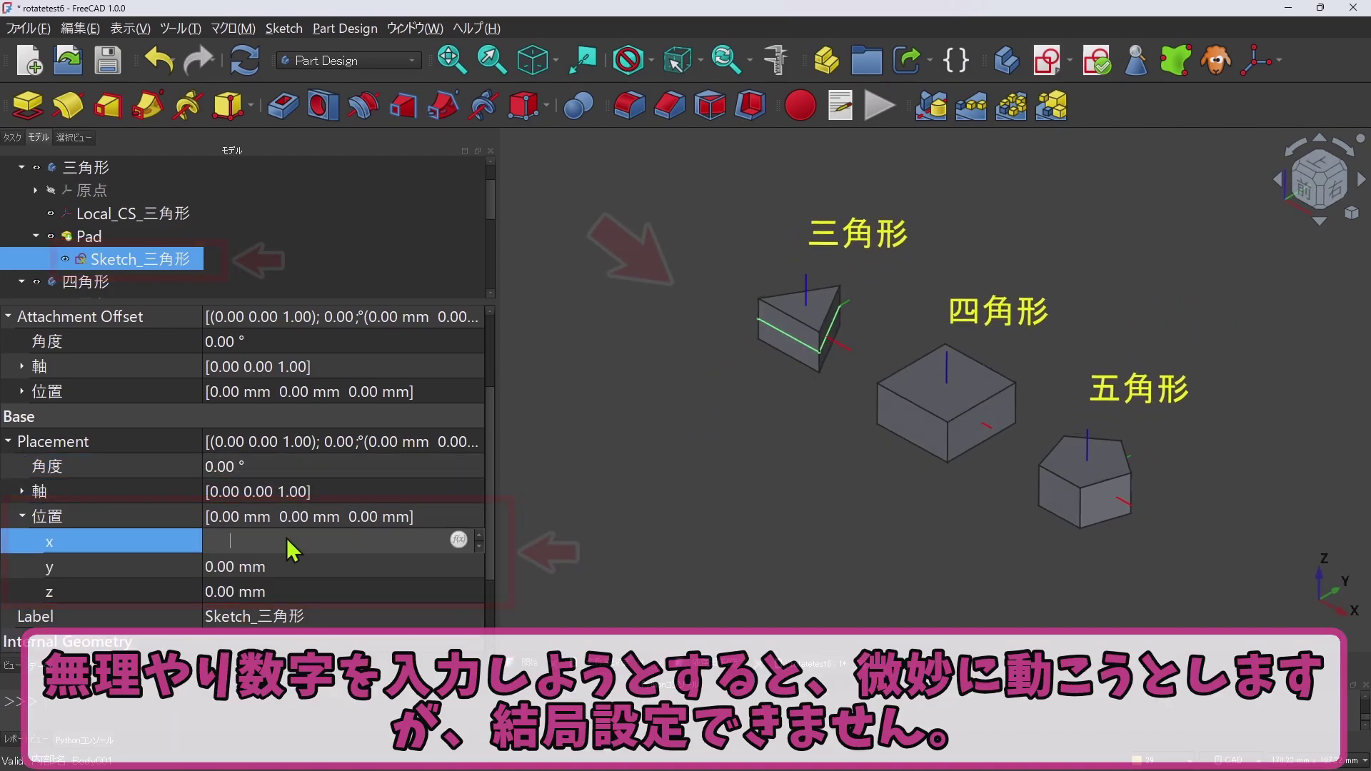
{"action": "left_click", "coordinate": [288, 574]}
{"action": "left_click", "coordinate": [281, 590]}
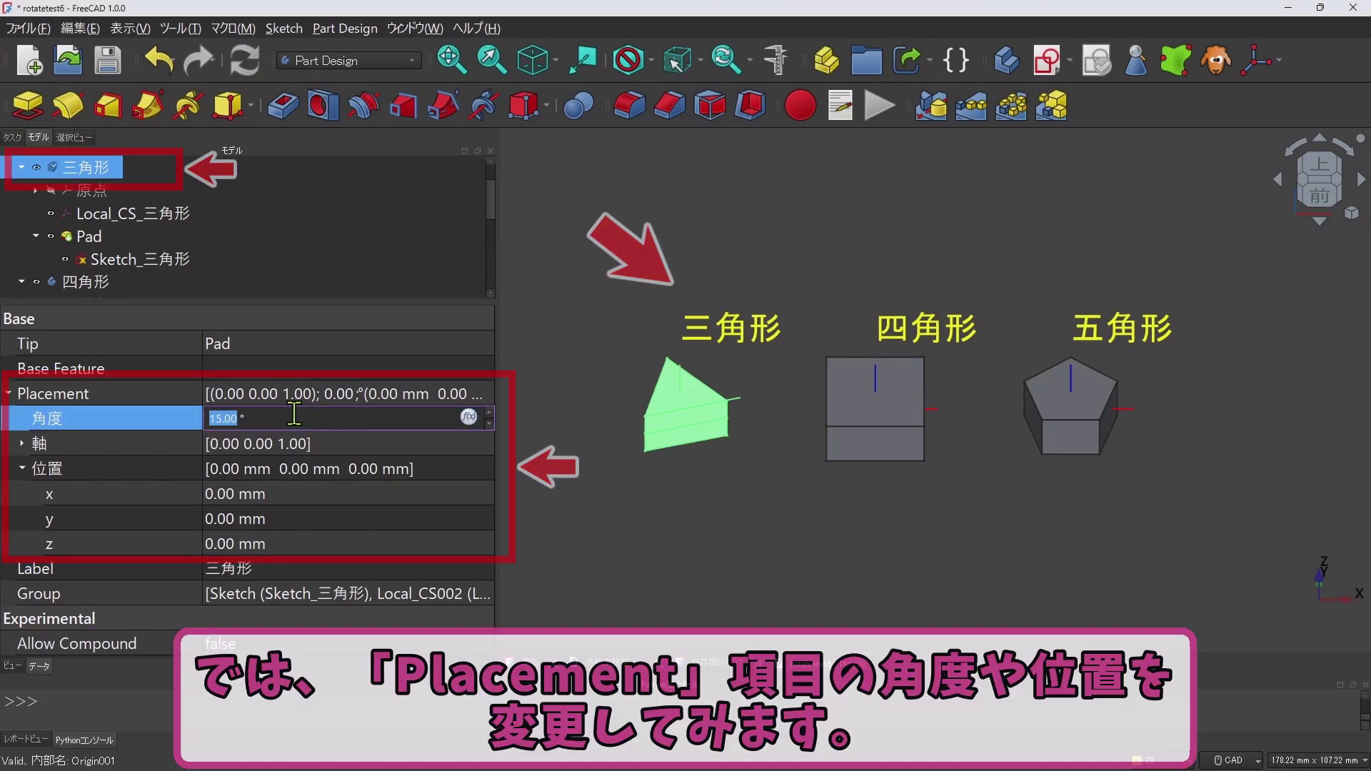
Set the 三角形 body's Placement to 46° with x at -12 mm, and shift it up and down along y
{"action": "left_click", "coordinate": [302, 493]}
{"action": "scroll", "coordinate": [302, 492], "scroll_direction": "up", "scroll_amount": 10}
{"action": "scroll", "coordinate": [302, 492], "scroll_direction": "down", "scroll_amount": 17}
{"action": "scroll", "coordinate": [302, 492], "scroll_direction": "down", "scroll_amount": 5}
{"action": "left_click", "coordinate": [295, 519]}
{"action": "scroll", "coordinate": [295, 514], "scroll_direction": "up", "scroll_amount": 4}
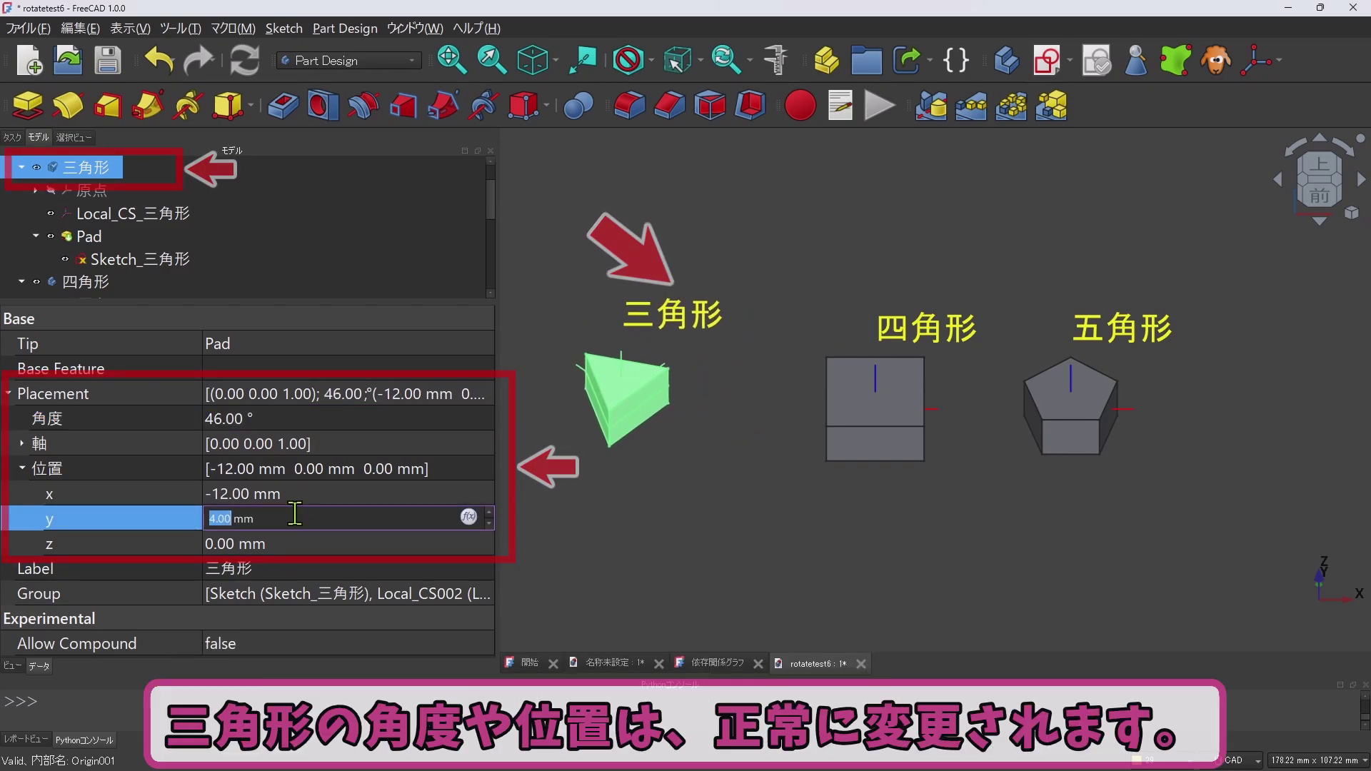
{"action": "scroll", "coordinate": [295, 514], "scroll_direction": "down", "scroll_amount": 11}
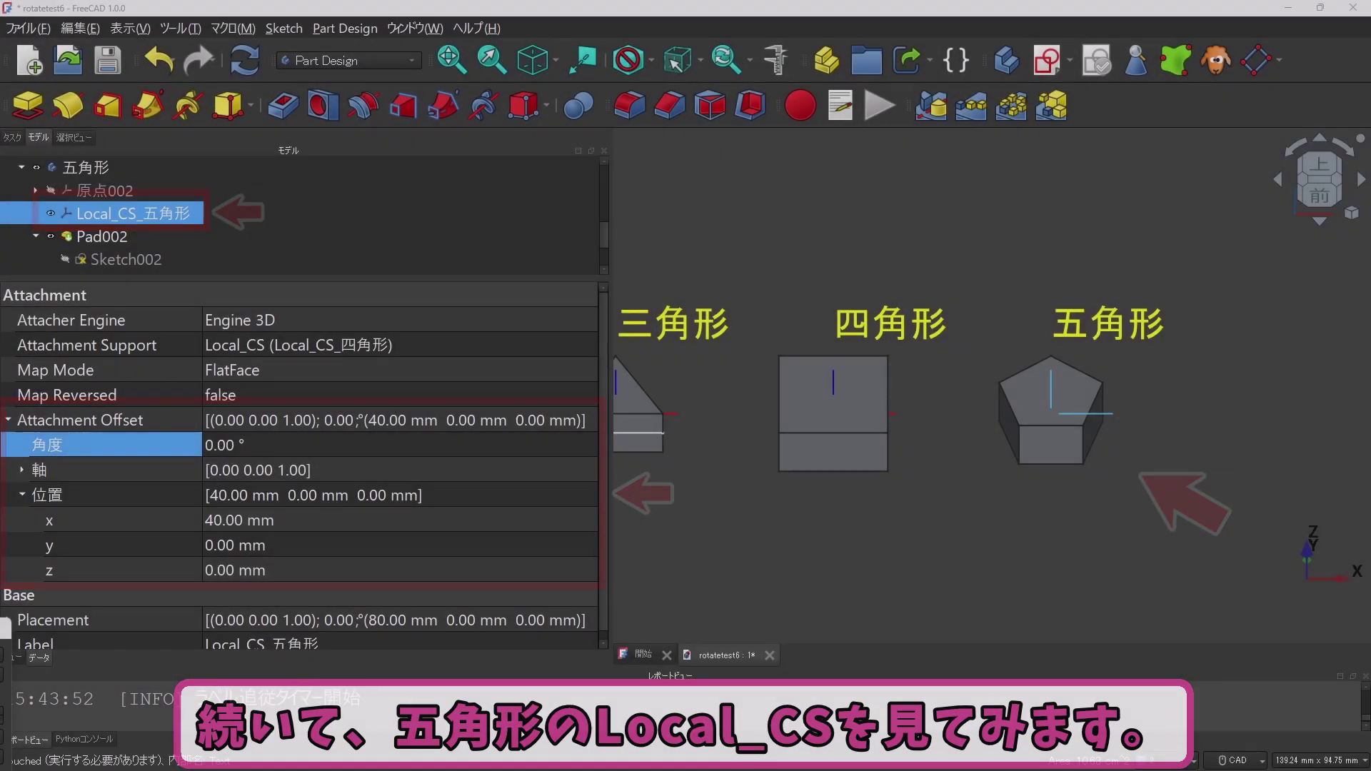
Change the Attachment Offset x of Local_CS_五角形 successively to 10, 20, 40 and 60 mm
{"action": "left_click", "coordinate": [312, 521]}
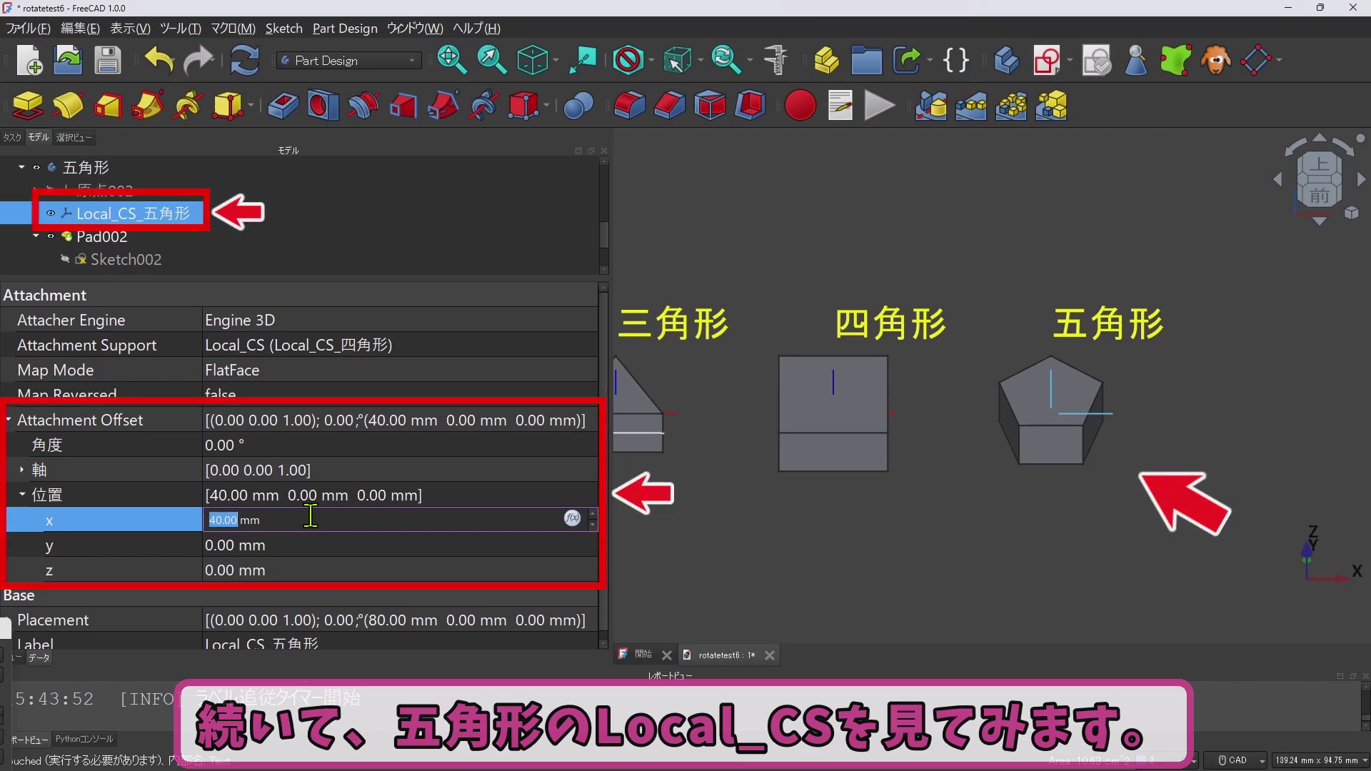
{"action": "type", "text": "10"}
{"action": "key", "text": "Return"}
{"action": "left_click", "coordinate": [311, 520]}
{"action": "type", "text": "20"}
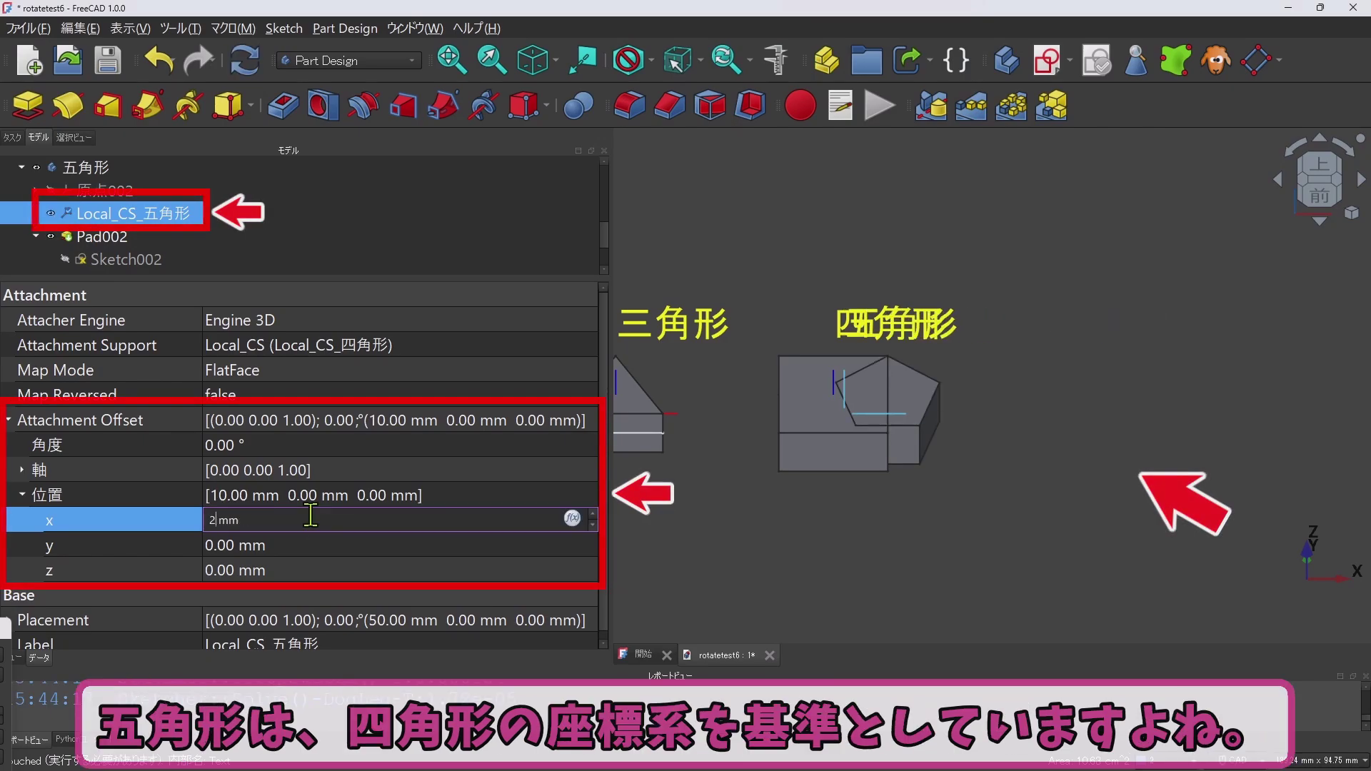
{"action": "key", "text": "Return"}
{"action": "left_click", "coordinate": [311, 520]}
{"action": "type", "text": "40"}
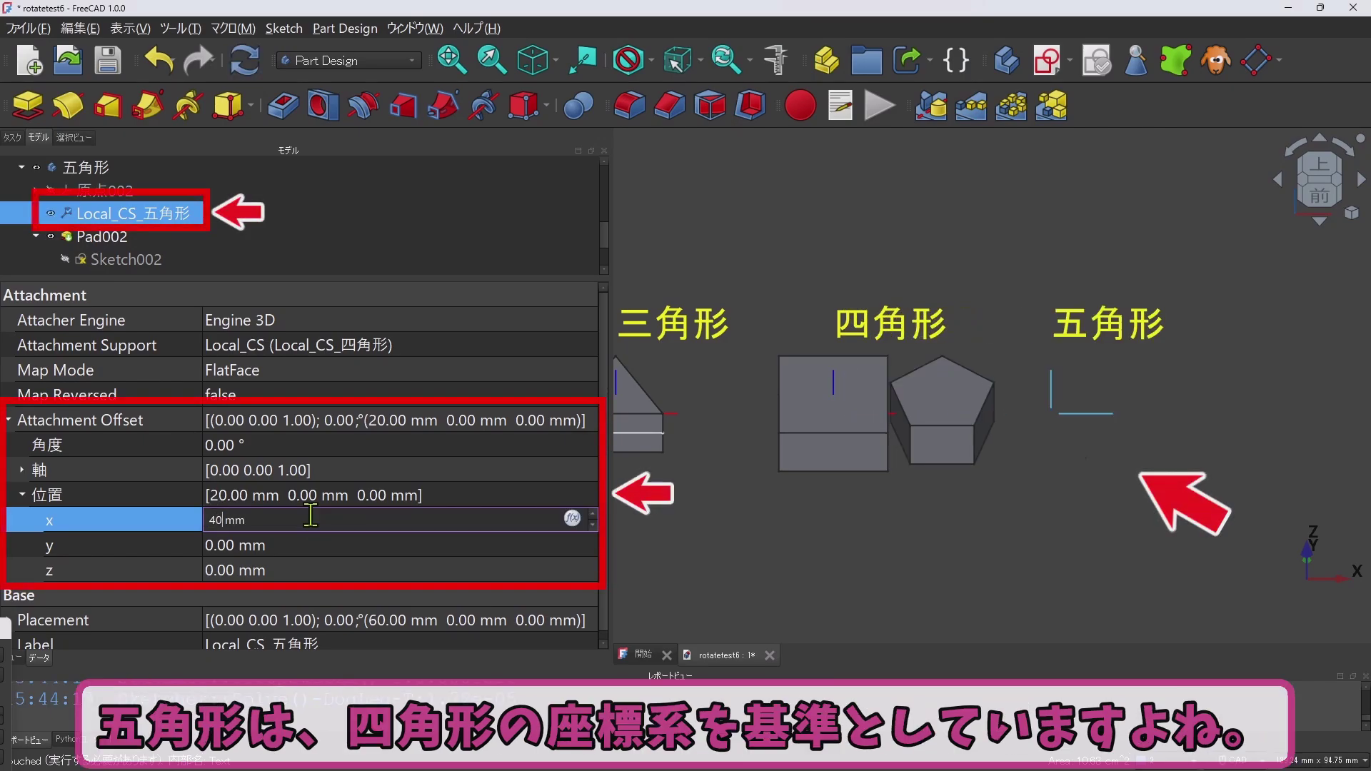
{"action": "key", "text": "Return"}
{"action": "left_click", "coordinate": [310, 519]}
{"action": "type", "text": "60"}
{"action": "key", "text": "Return"}
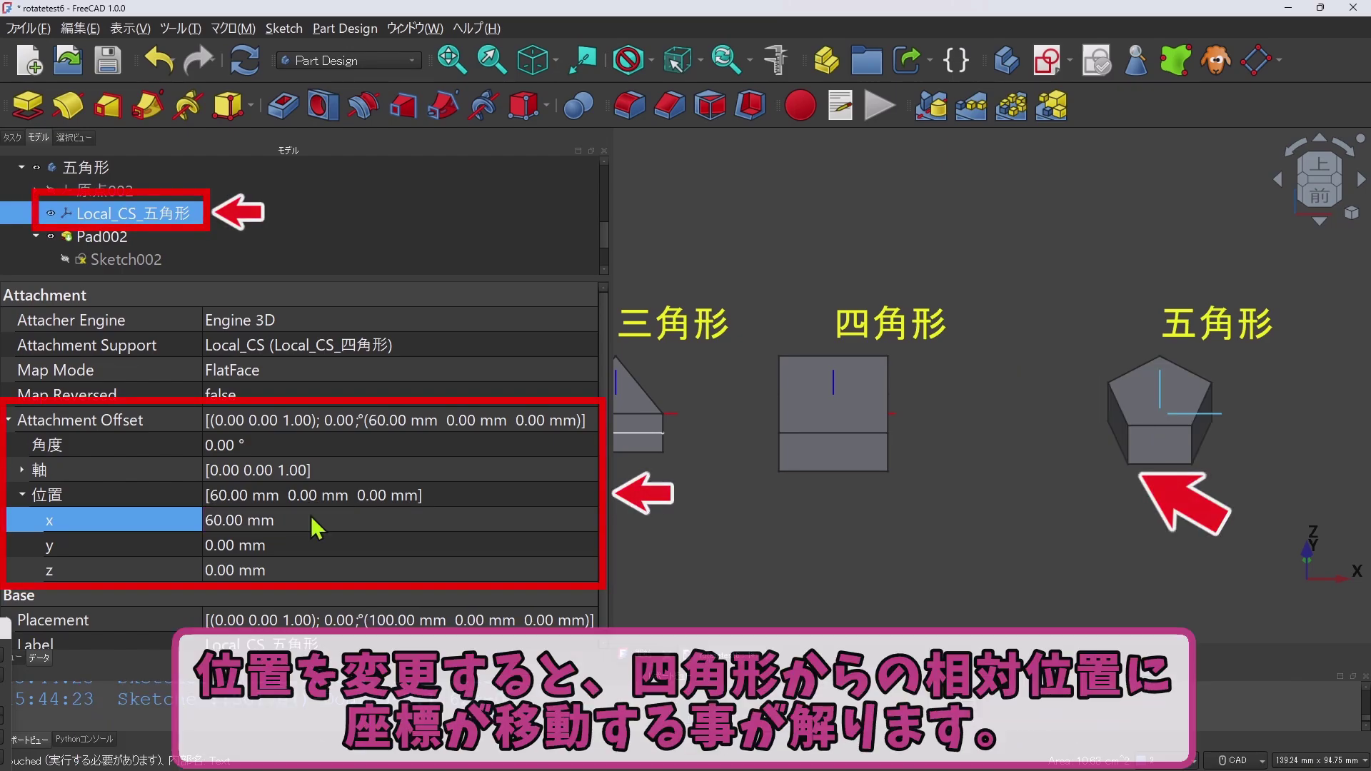
Change the Attachment Offset y of Local_CS_五角形 to 20 mm, followed by -10 mm
{"action": "left_click", "coordinate": [295, 545]}
{"action": "type", "text": "20"}
{"action": "key", "text": "Return"}
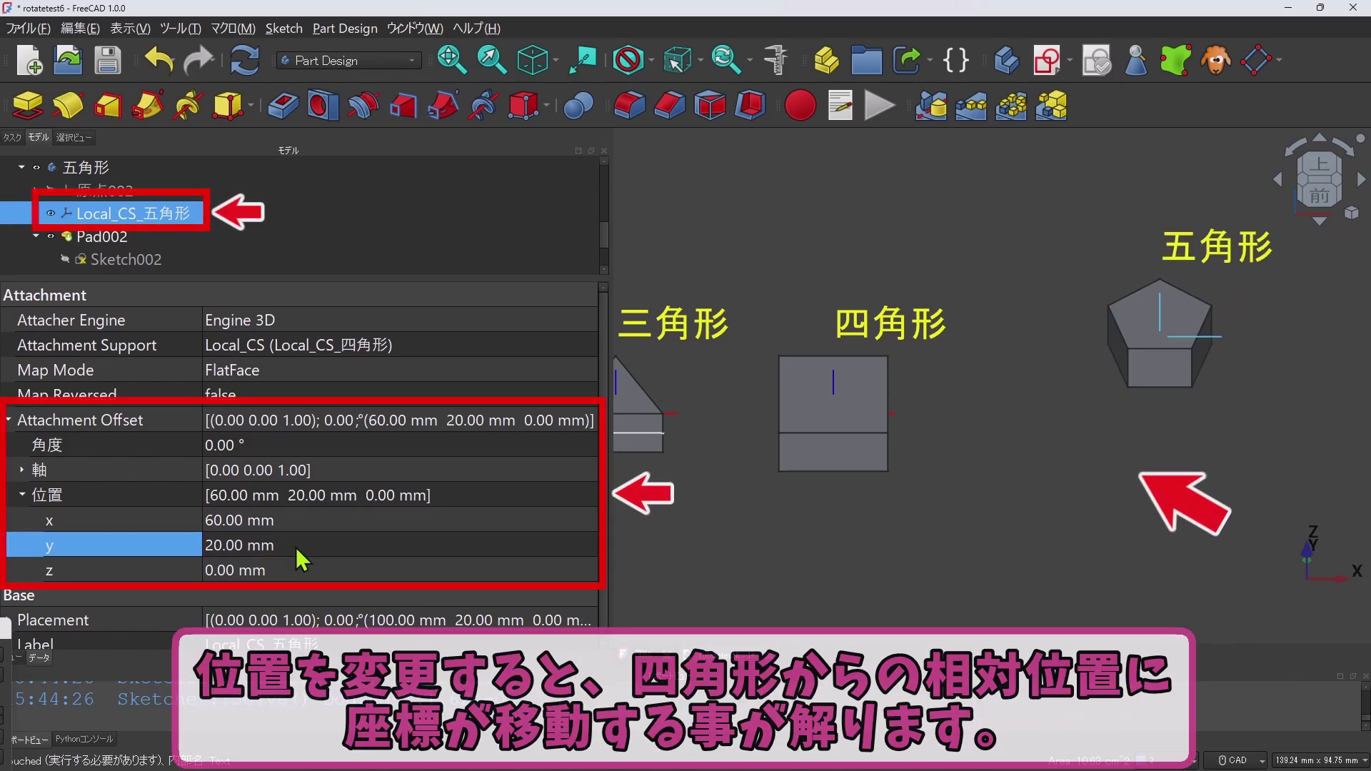
{"action": "left_click", "coordinate": [300, 544]}
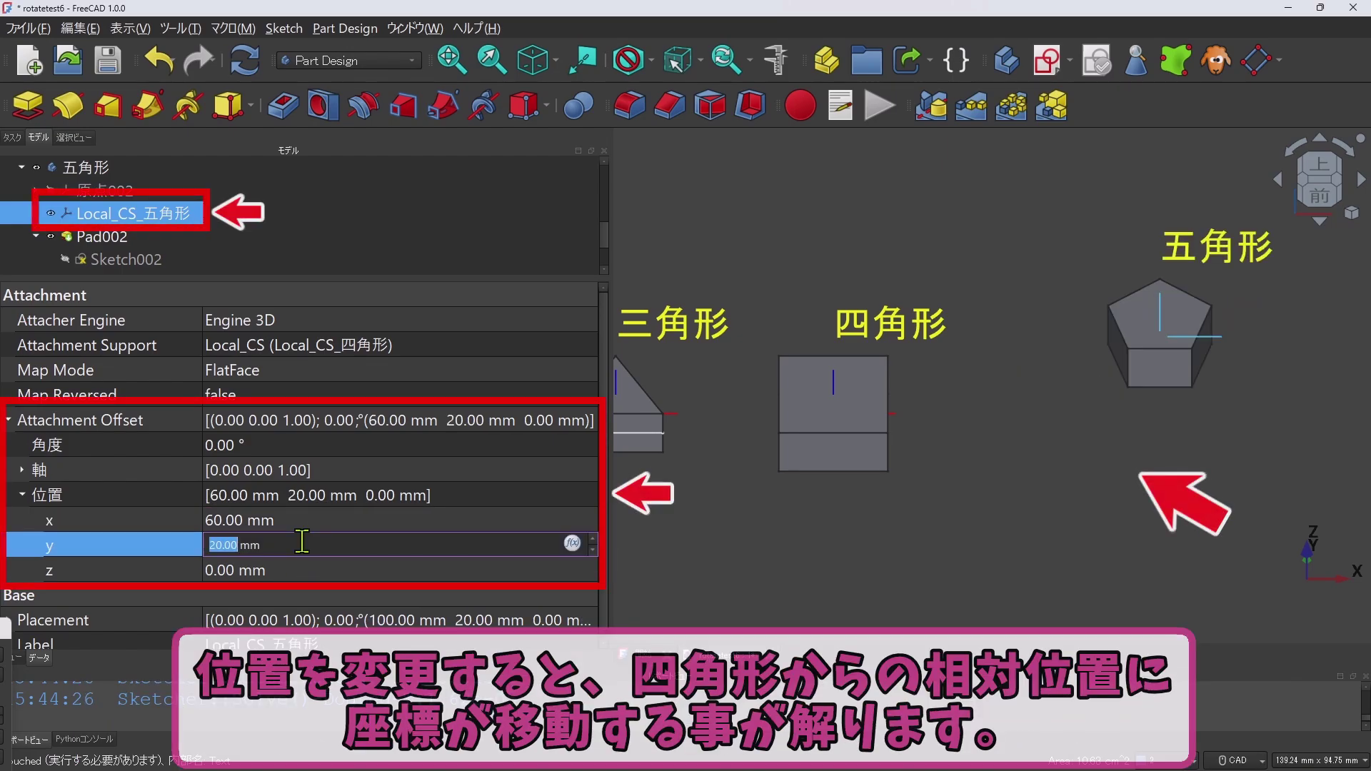
{"action": "type", "text": "-10"}
{"action": "key", "text": "Return"}
Zero the Attachment Offset y and x of Local_CS_五角形 so the pentagon overlaps the square
{"action": "left_click", "coordinate": [302, 542]}
{"action": "type", "text": "0"}
{"action": "key", "text": "Return"}
{"action": "left_click", "coordinate": [317, 521]}
{"action": "type", "text": "0"}
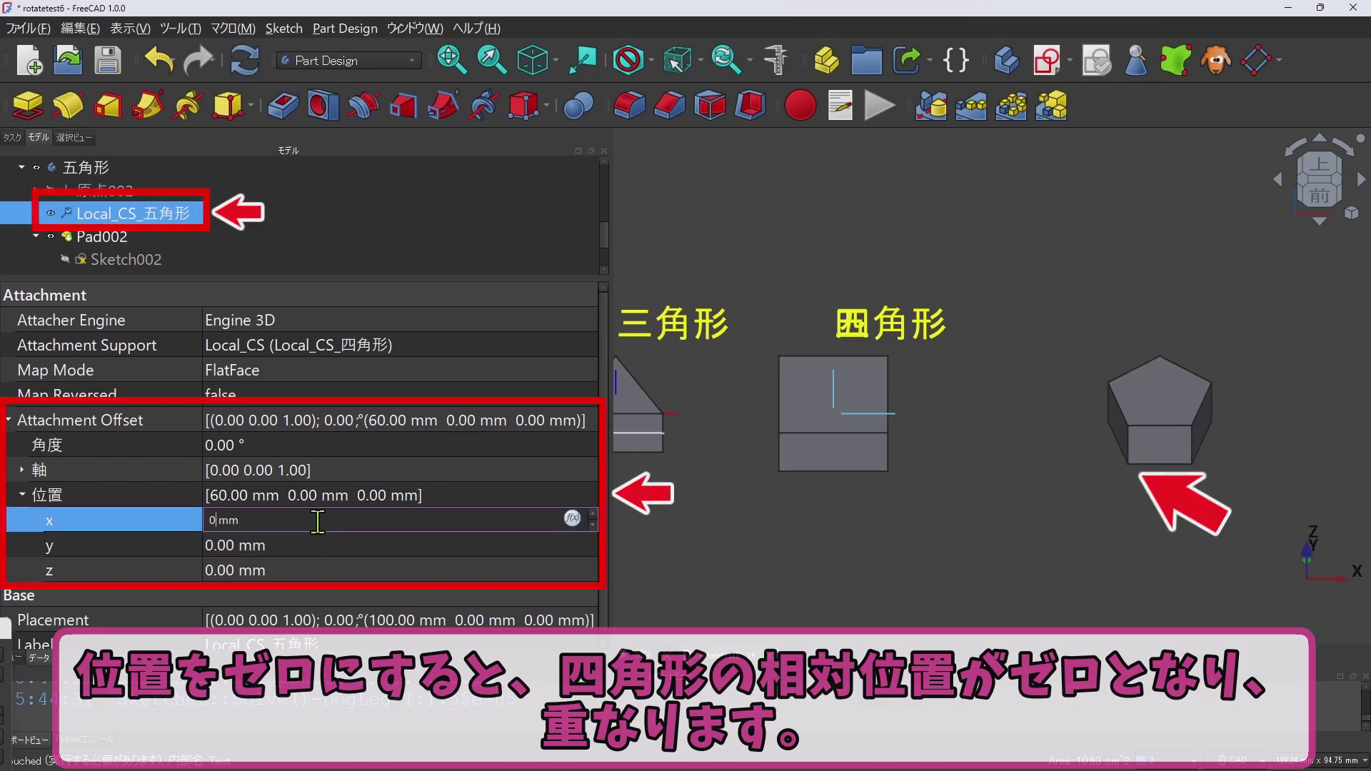
{"action": "key", "text": "Return"}
Try a 10° Attachment Offset angle on Local_CS_五角形 and set it back to 0°
{"action": "left_click", "coordinate": [300, 444]}
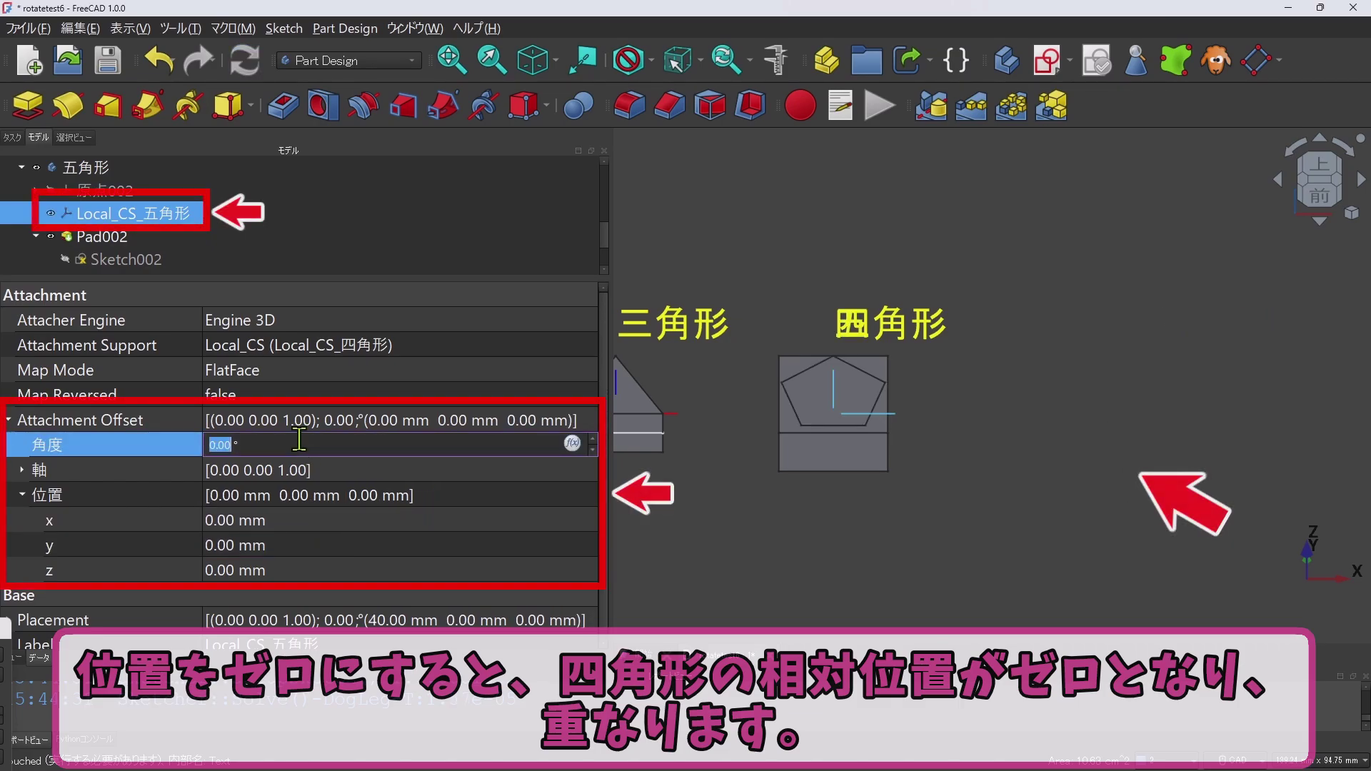
{"action": "type", "text": "10"}
{"action": "left_click", "coordinate": [298, 445]}
{"action": "type", "text": "0"}
{"action": "key", "text": "Return"}
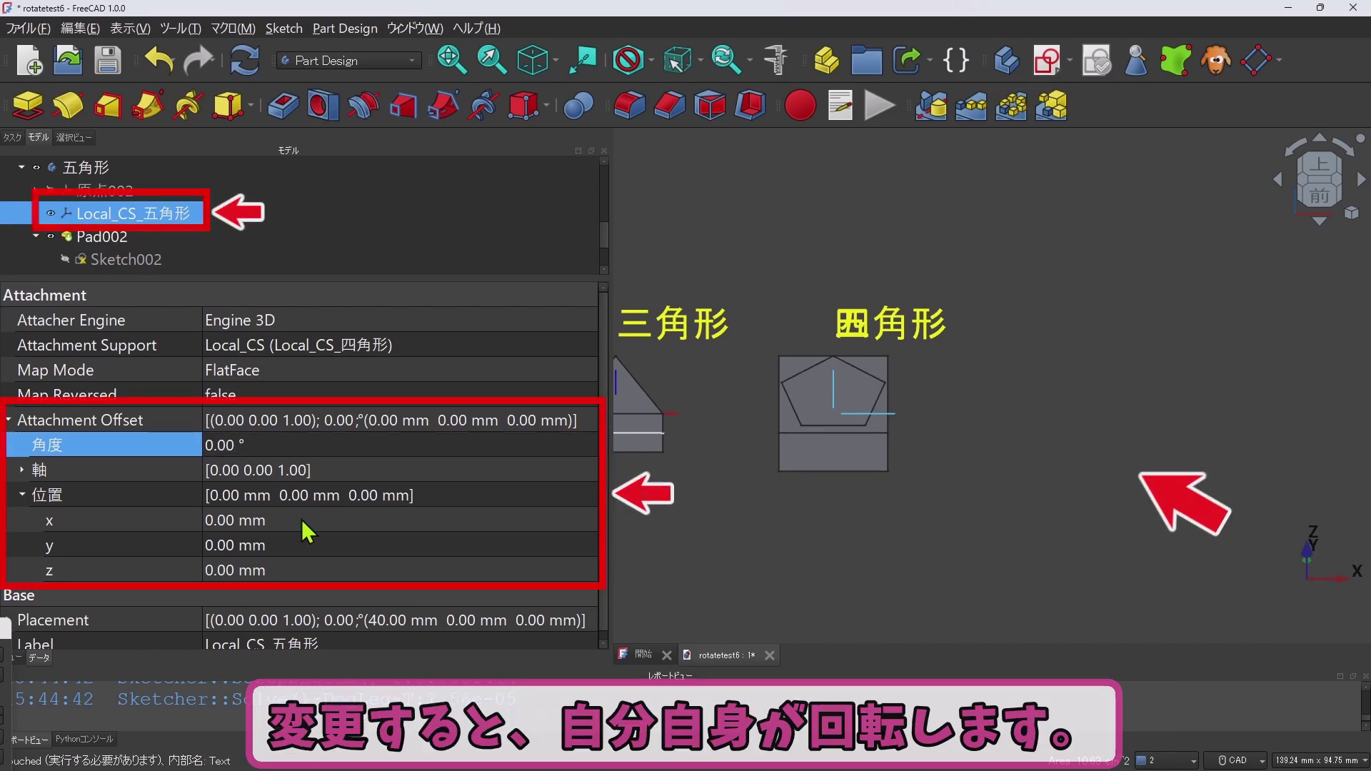
Set the Attachment Offset of Local_CS_五角形 to x 40 mm and angle 30°
{"action": "left_click", "coordinate": [303, 522]}
{"action": "type", "text": "40"}
{"action": "key", "text": "Return"}
{"action": "left_click", "coordinate": [325, 448]}
{"action": "type", "text": "30"}
{"action": "key", "text": "Return"}
Increase the Attachment Offset angle of Local_CS_五角形 to 40°, followed by 60°
{"action": "left_click", "coordinate": [307, 430]}
{"action": "left_click", "coordinate": [308, 439]}
{"action": "type", "text": "40"}
{"action": "key", "text": "Return"}
{"action": "left_click", "coordinate": [311, 445]}
{"action": "type", "text": "60"}
{"action": "key", "text": "Return"}
Rotate the pentagon further by setting the Attachment Offset angle of Local_CS_五角形 to 90°, followed by 120°
{"action": "left_click", "coordinate": [311, 445]}
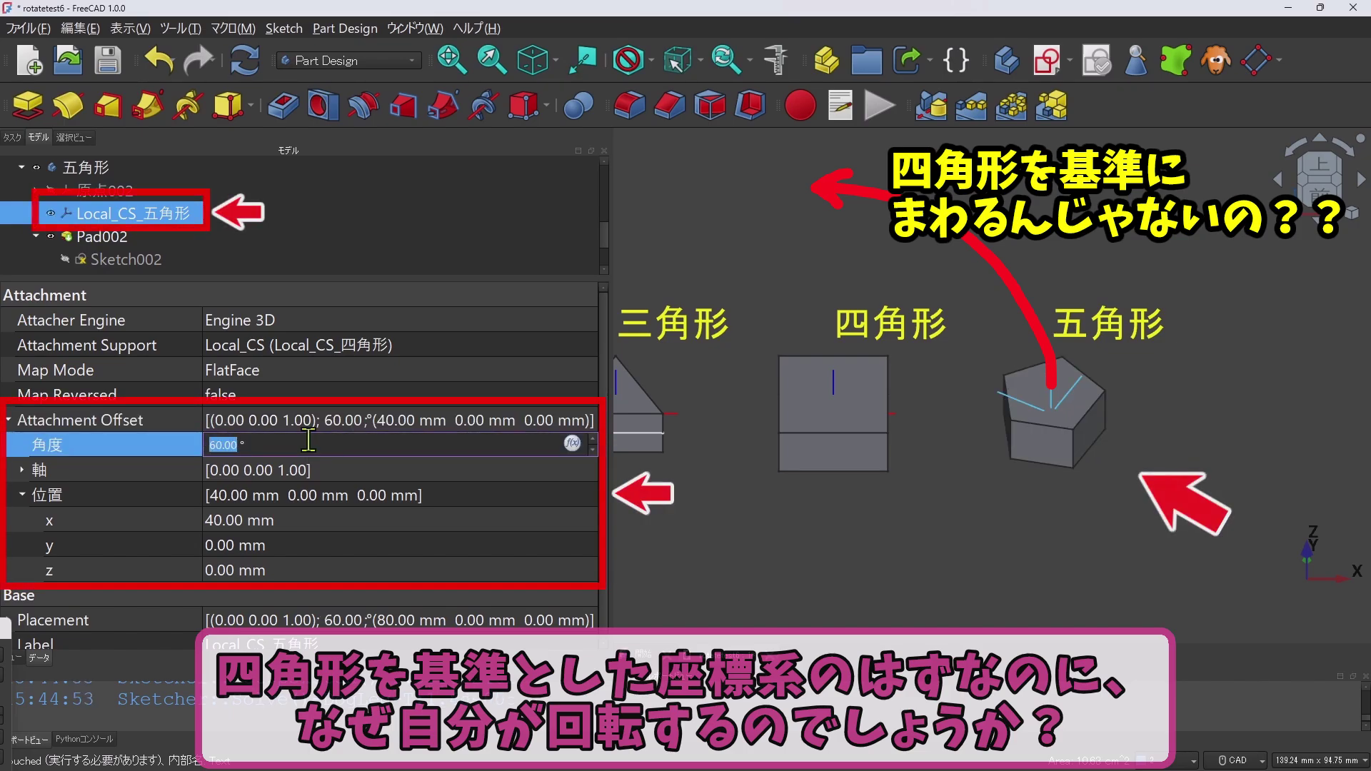
{"action": "type", "text": "90"}
{"action": "key", "text": "Return"}
{"action": "left_click", "coordinate": [309, 445]}
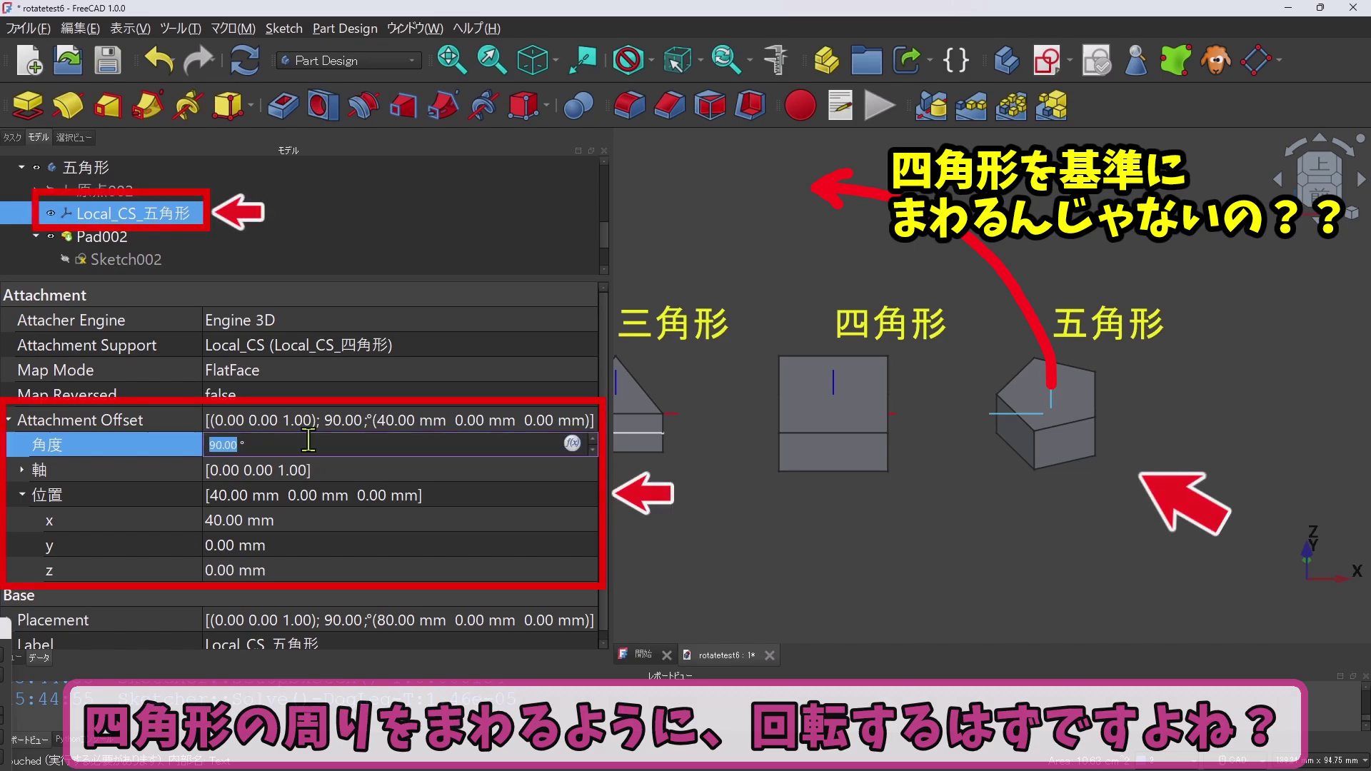
{"action": "type", "text": "120"}
{"action": "key", "text": "Return"}
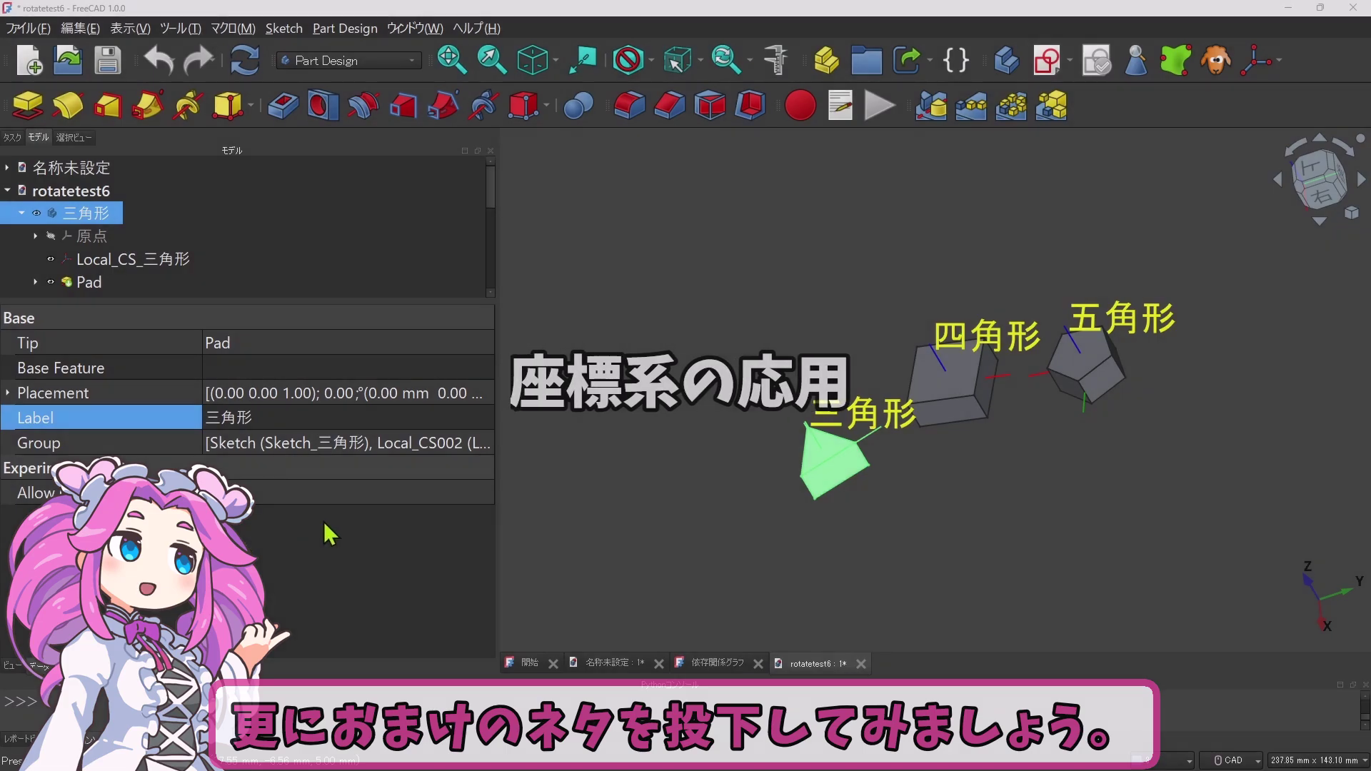
{"action": "middle_click_drag", "start_coordinate": [1014, 478], "coordinate": [604, 480]}
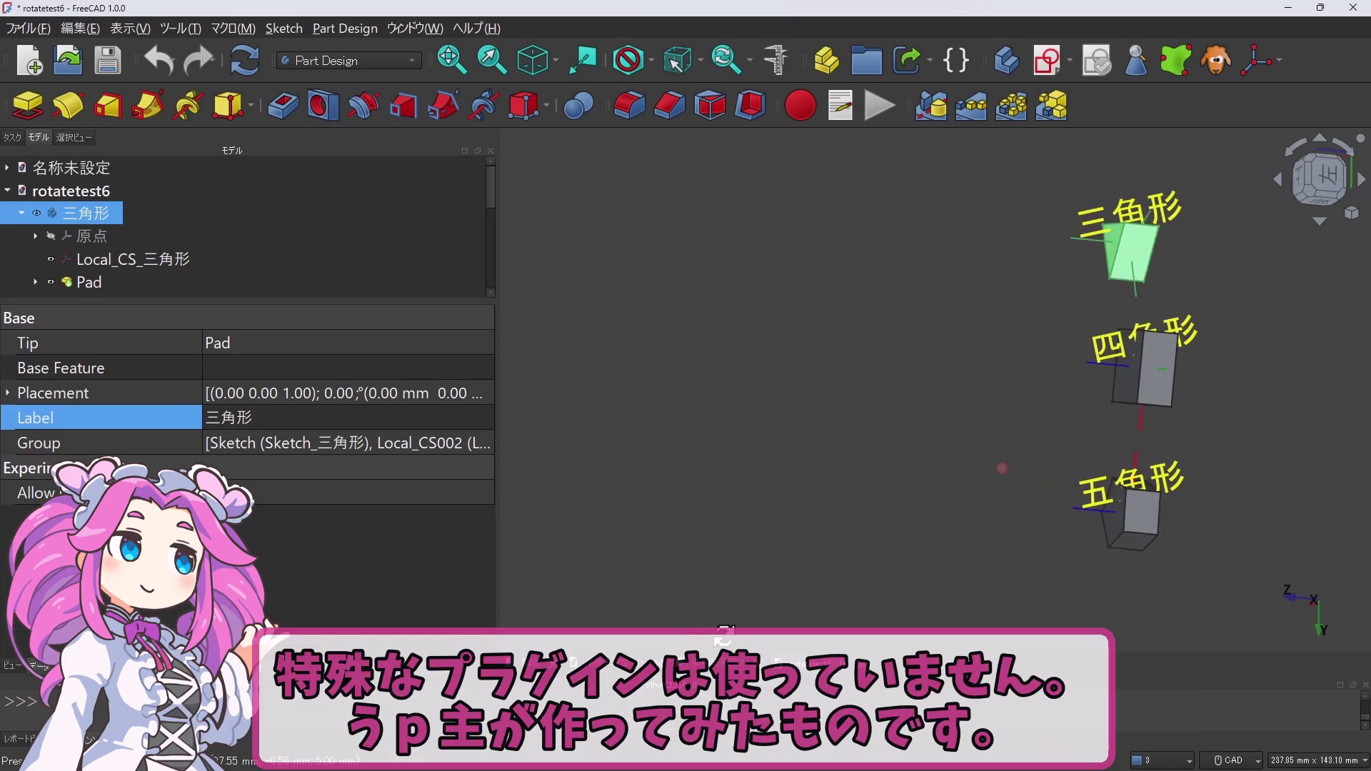